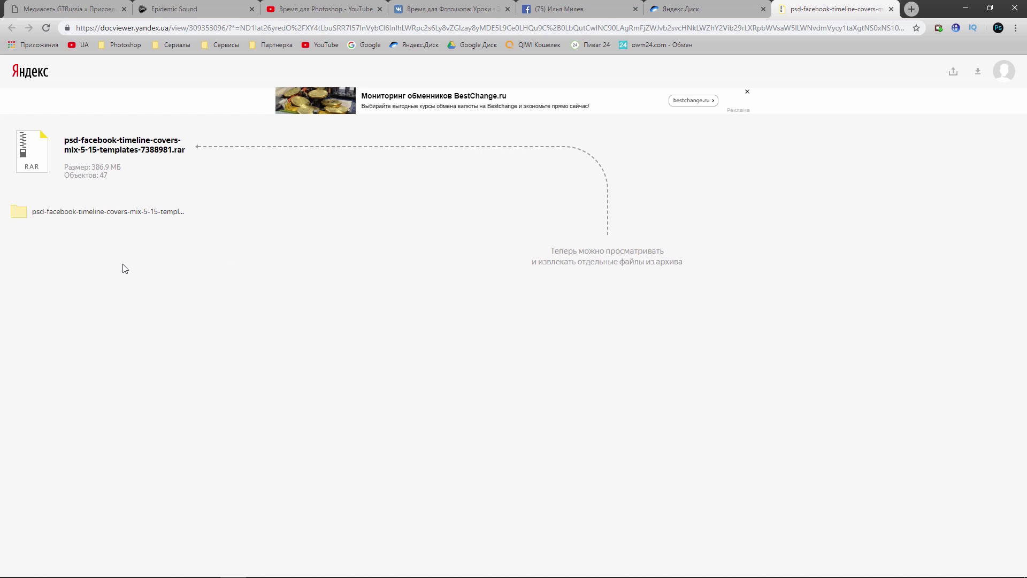
Step: Browse the Facebook timeline covers archive and look through the template previews in TemplateNumberReference.jpg
click(70, 220)
scroll(185, 279, down, 1)
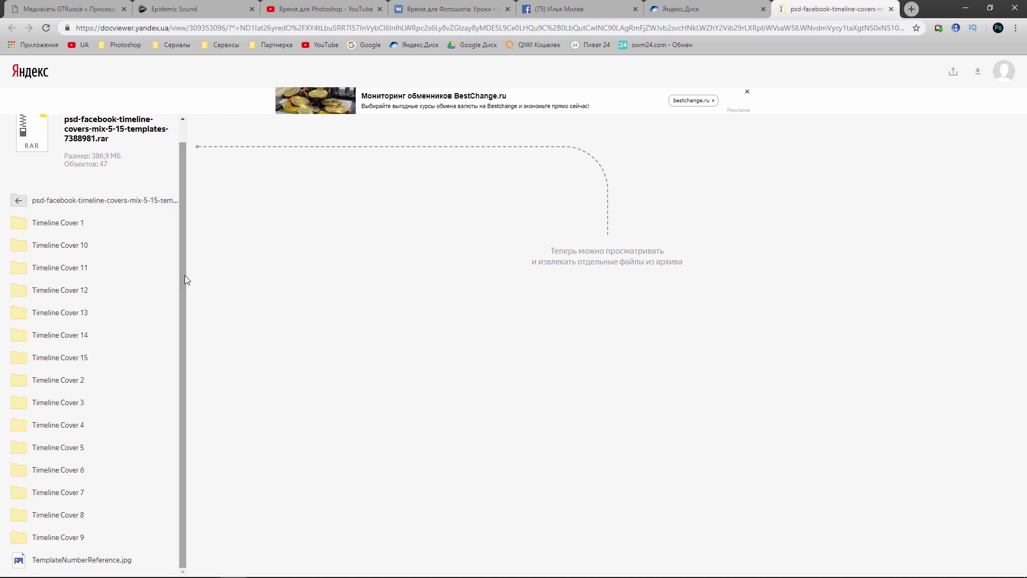
click(81, 559)
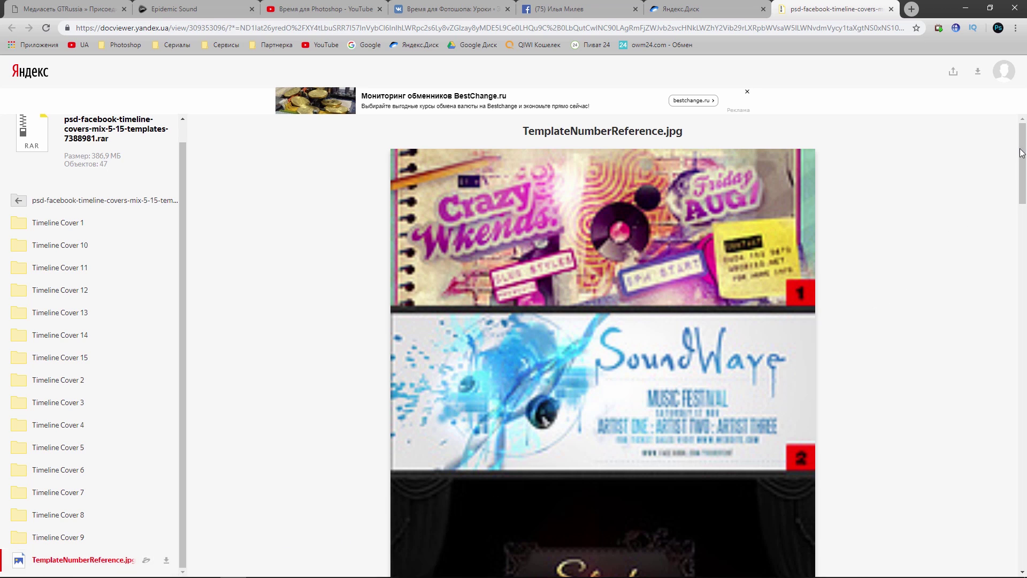
drag(1022, 154, 1000, 501)
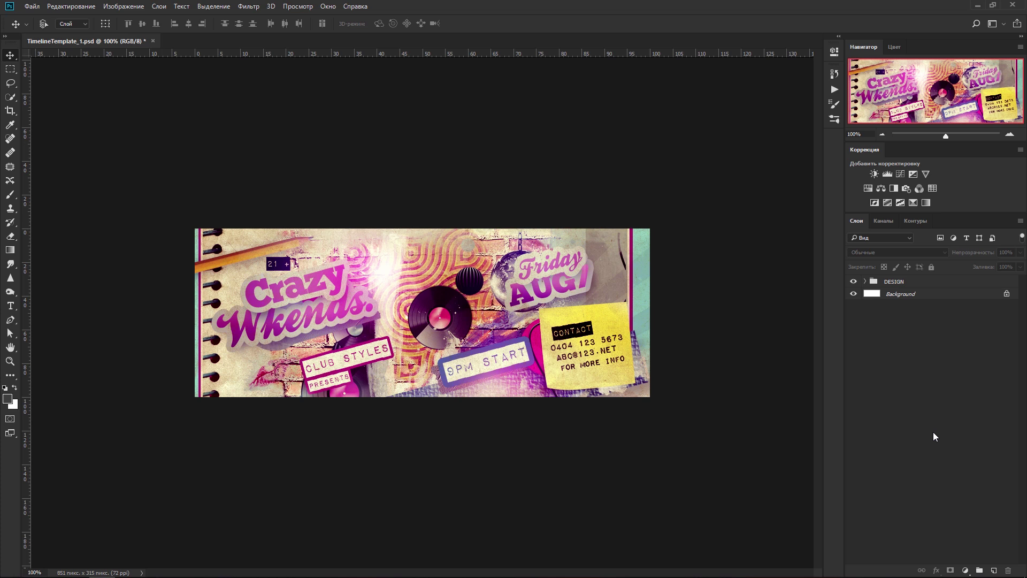
Step: Expand the DESIGN group, its nested DESIGN group and YOUR PHOTO, and open the contents of the replaceable photo smart object
click(864, 282)
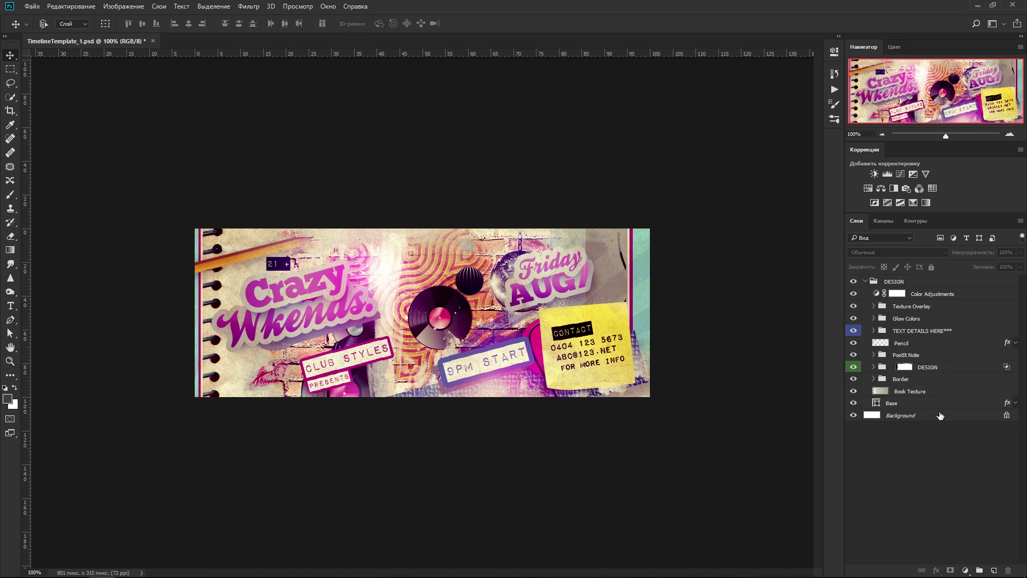
click(873, 367)
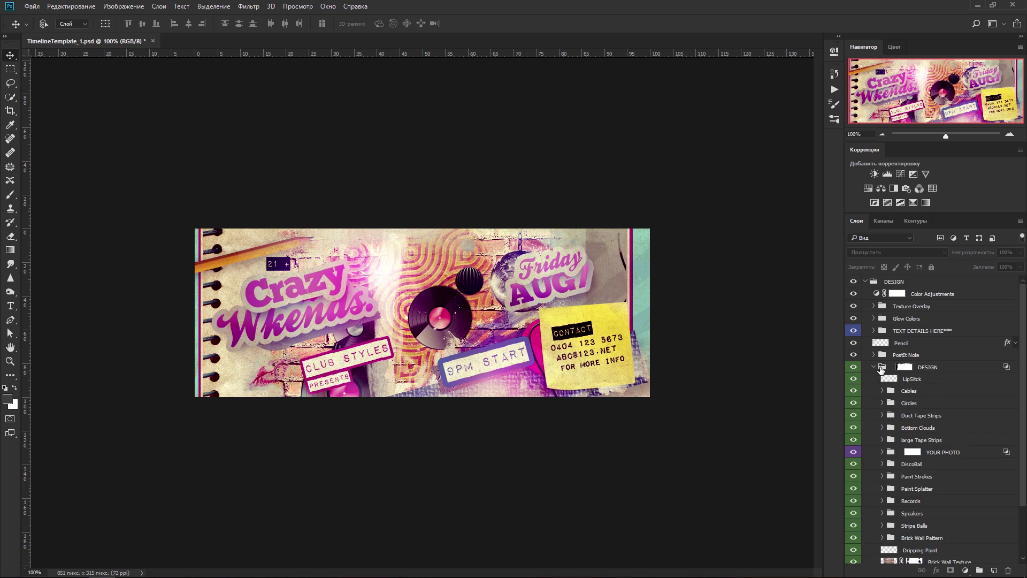
click(882, 368)
click(893, 453)
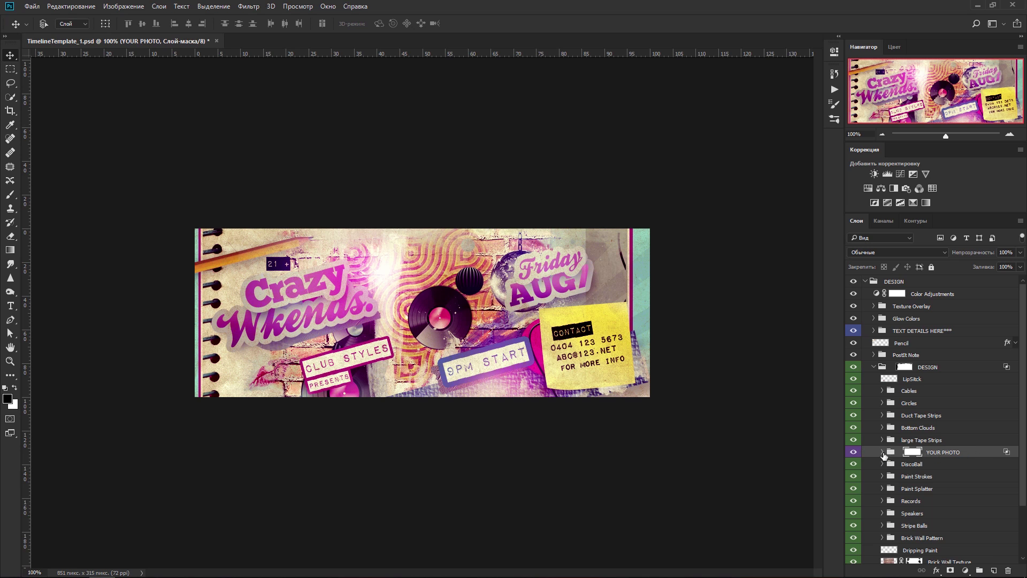
click(883, 453)
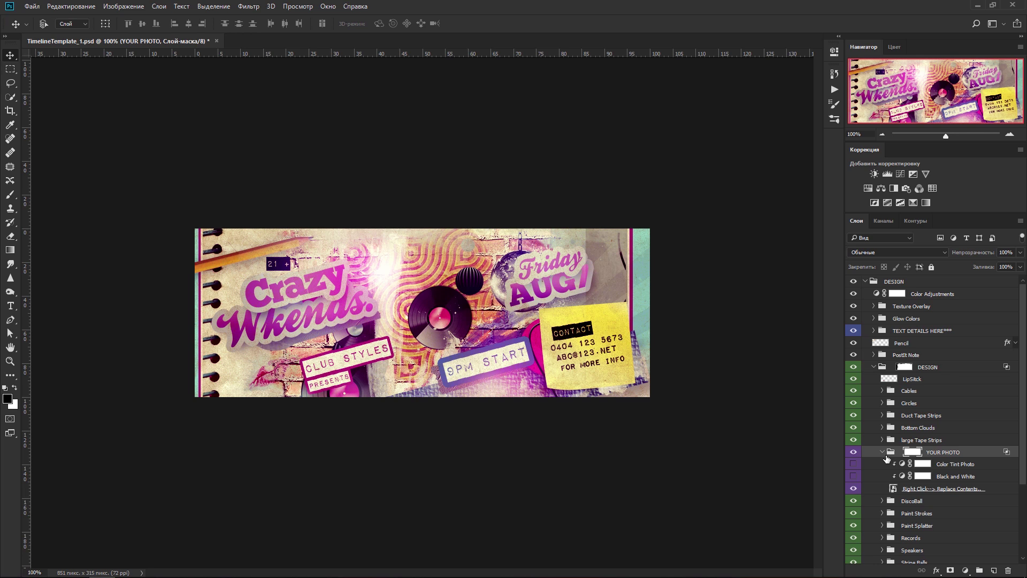
double_click(893, 489)
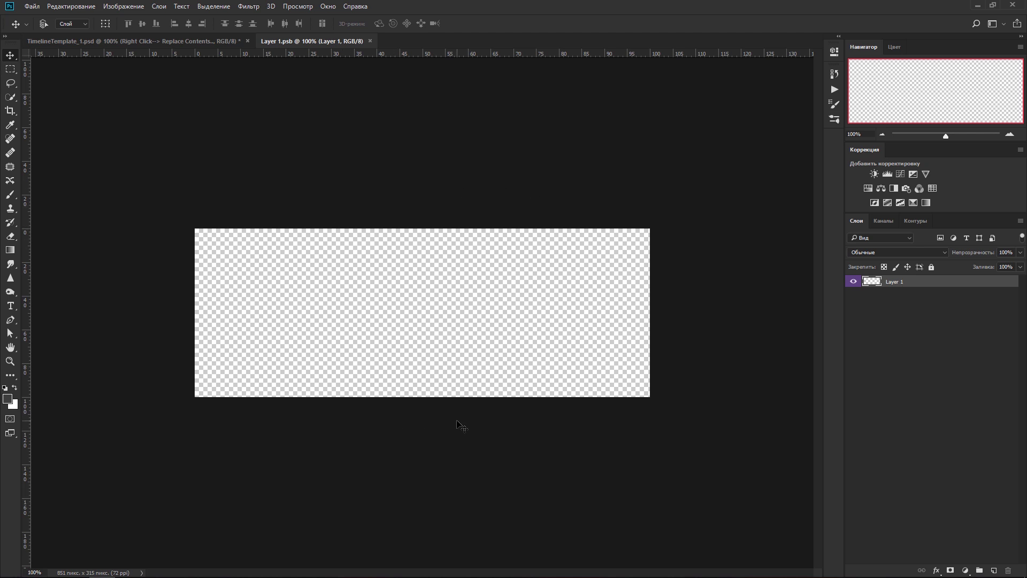
Step: Place stock image 852 from the Стоковые изображения folder into the empty photo document
mouse_move(486, 575)
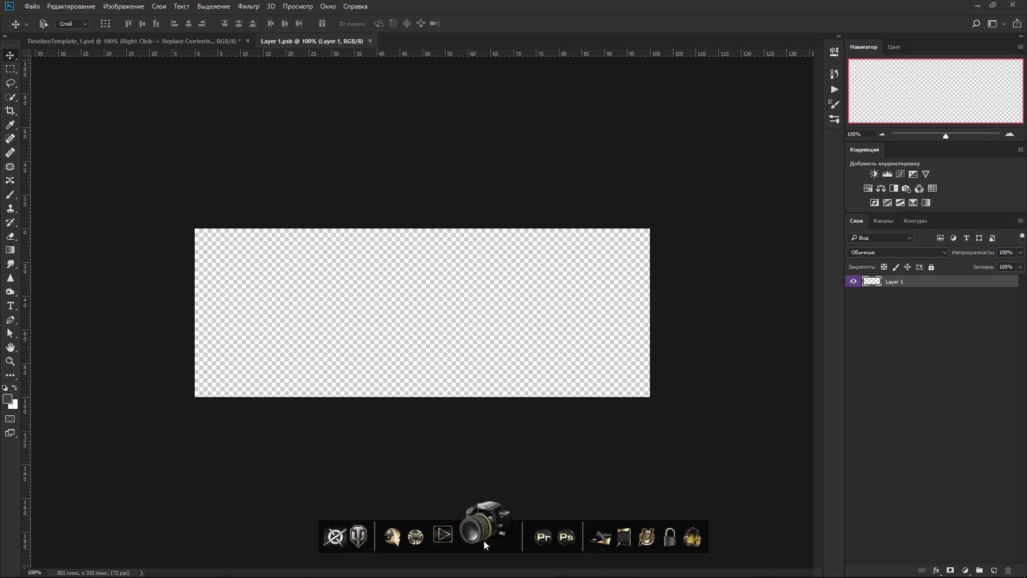
click(473, 530)
double_click(242, 214)
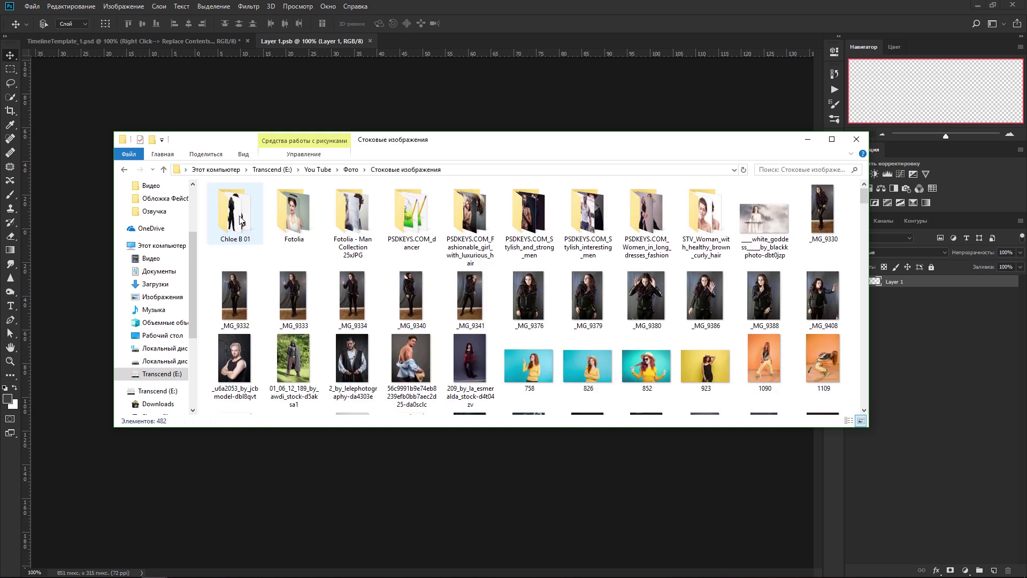
click(637, 344)
drag(624, 142, 608, 270)
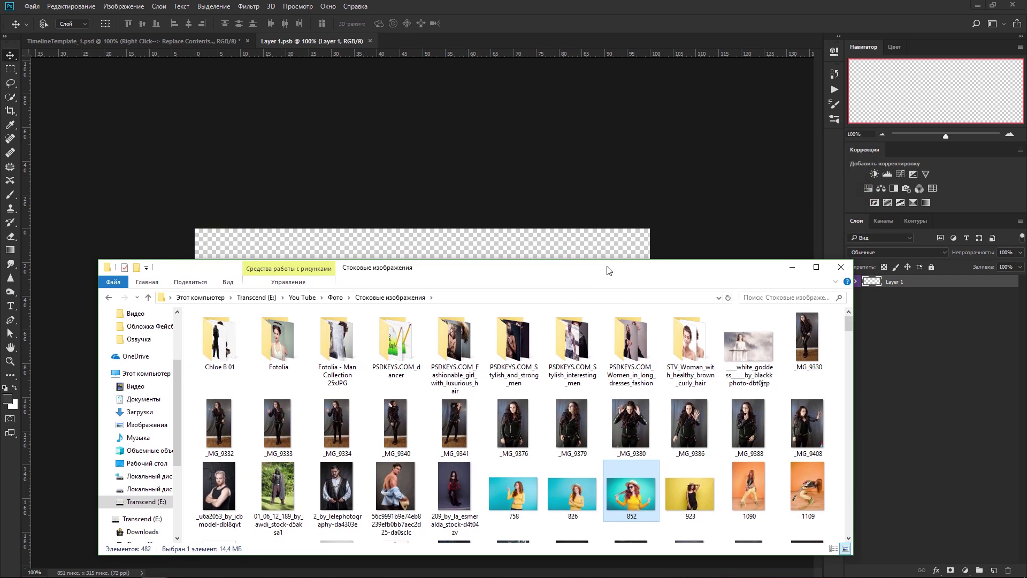
drag(631, 491, 482, 242)
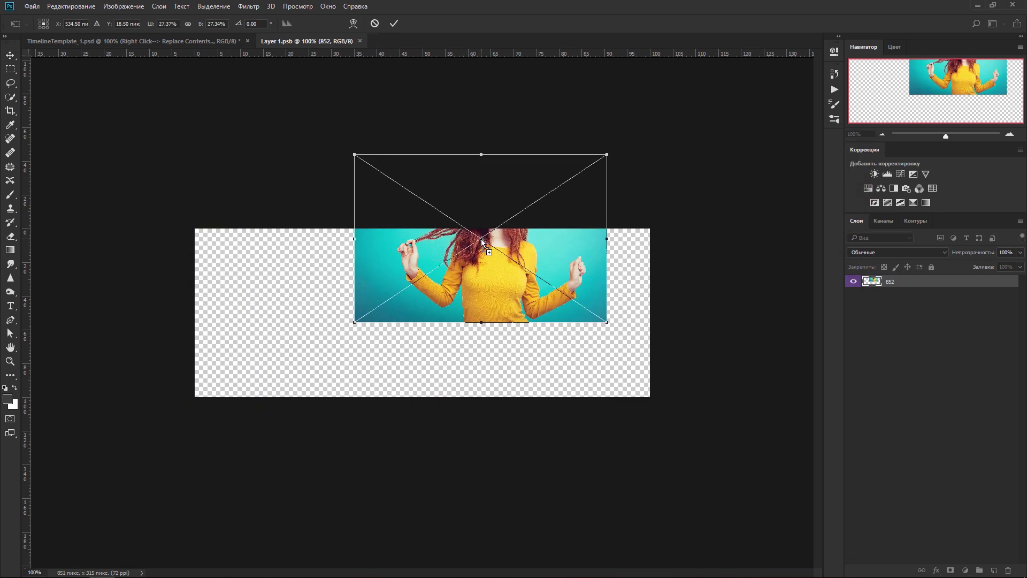
Step: Centre the placed photo on the canvas, then save and close the smart object document
drag(491, 278, 434, 353)
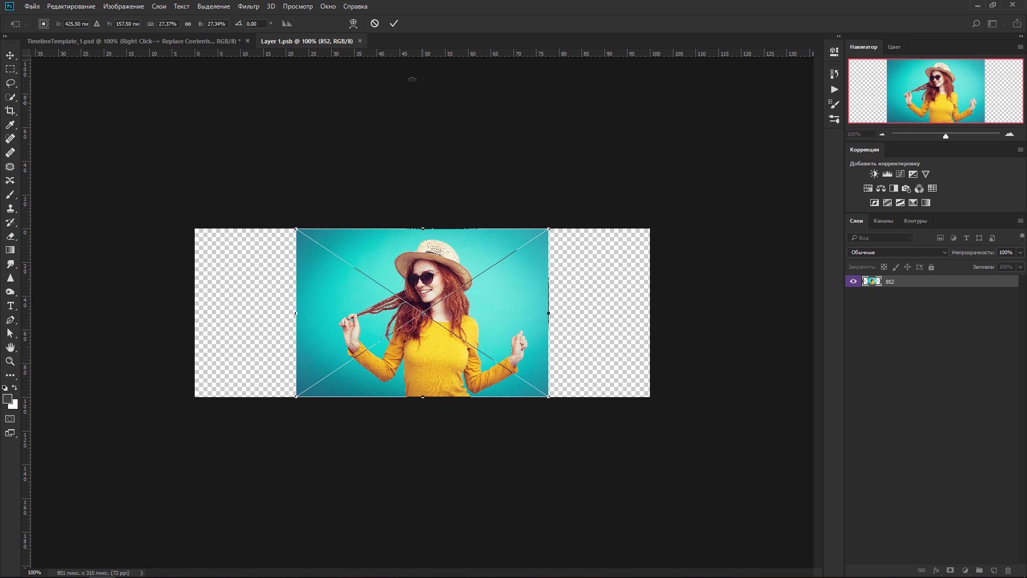
click(394, 23)
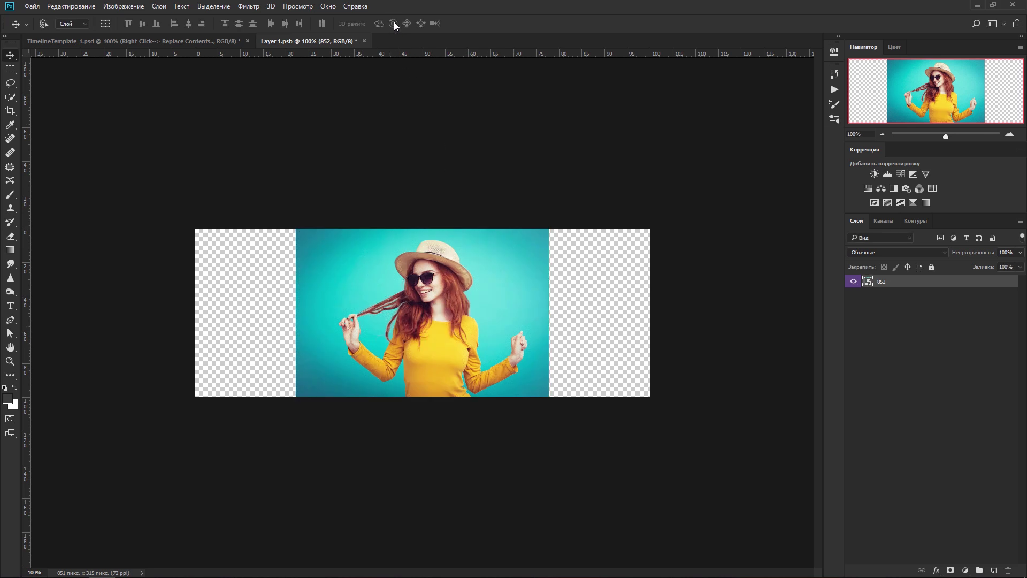
click(365, 41)
click(470, 220)
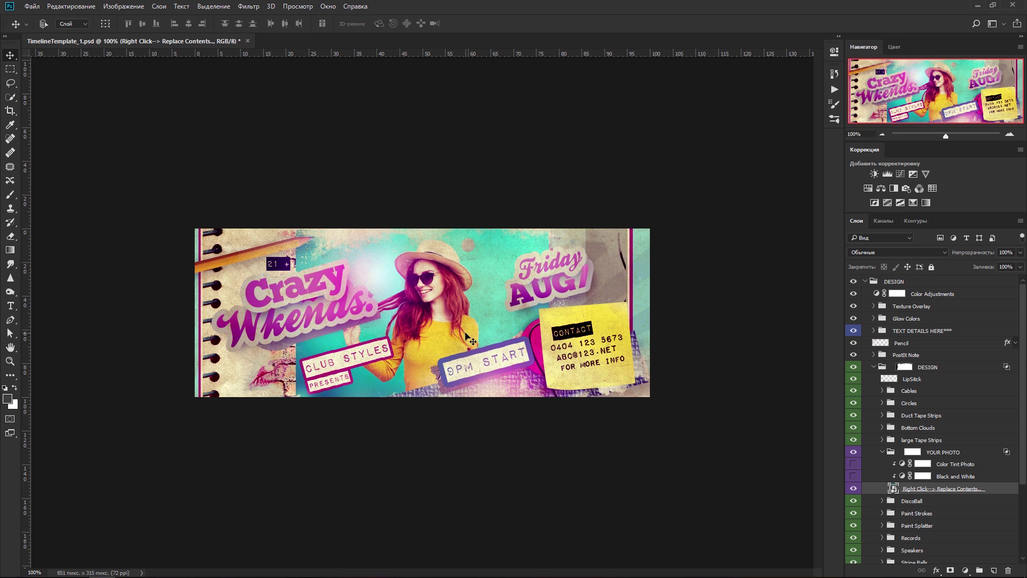
Step: Reopen the photo smart object and select the woman, including her held-out hair strands, in Select and Mask
double_click(894, 489)
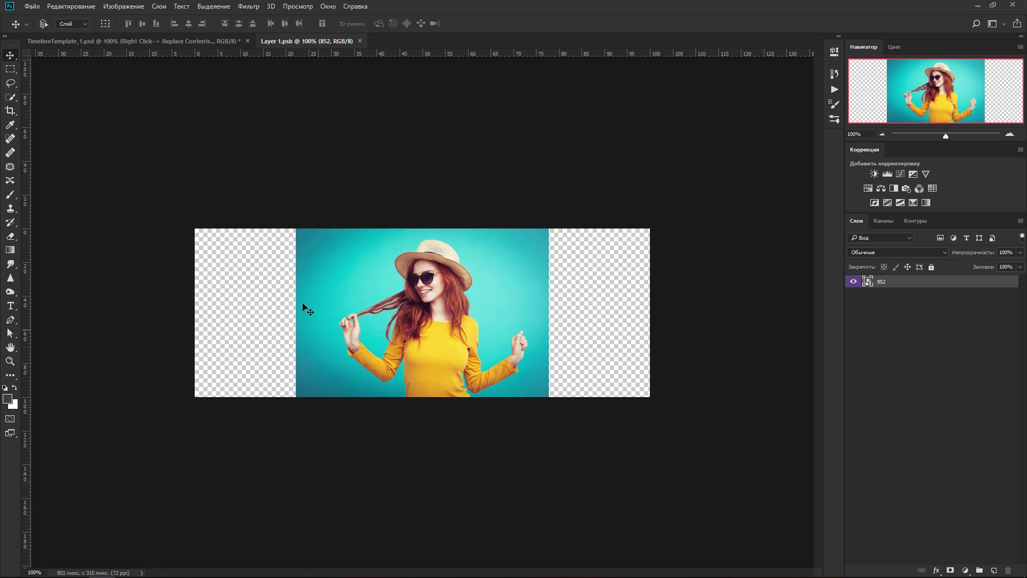
click(212, 7)
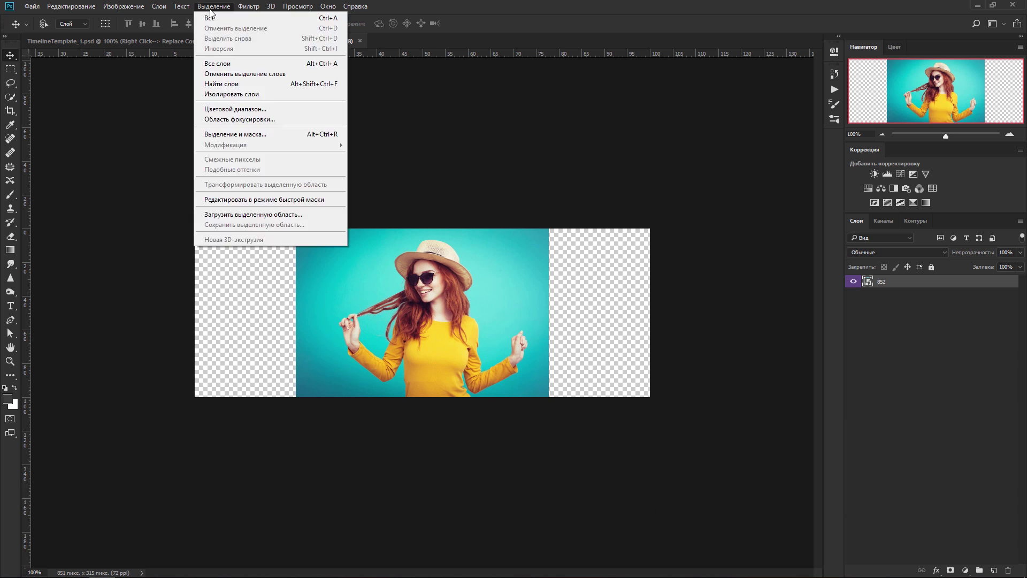
click(238, 138)
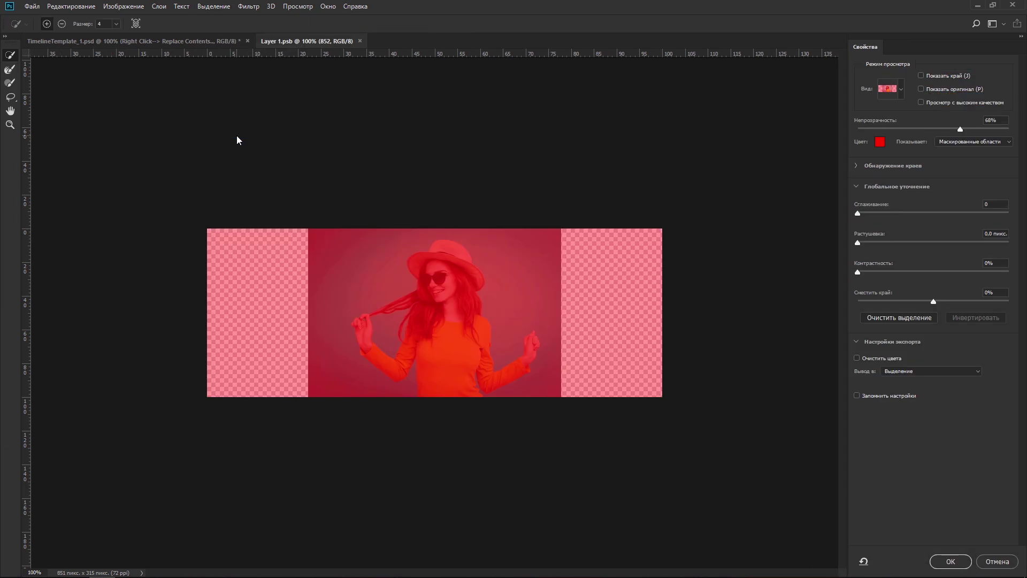
mouse_move(442, 252)
mouse_down()
mouse_move(461, 268)
mouse_move(444, 292)
mouse_move(425, 286)
mouse_move(418, 337)
mouse_move(397, 369)
mouse_move(377, 363)
mouse_move(362, 326)
mouse_move(467, 366)
mouse_move(472, 380)
mouse_move(517, 368)
mouse_move(534, 338)
mouse_move(532, 354)
mouse_up()
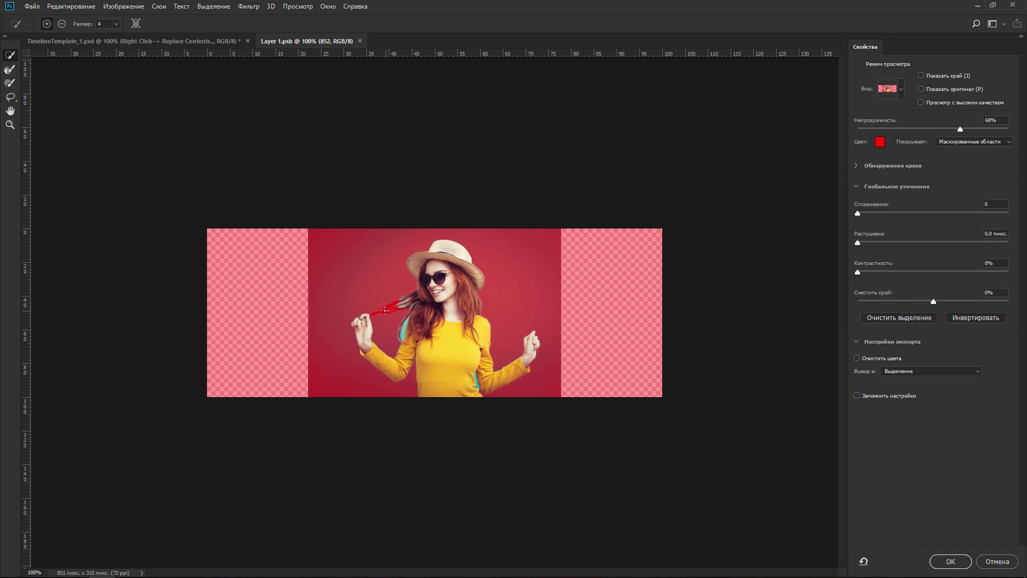
drag(385, 311, 349, 322)
Step: Refine the selection edges around the hair strands and the gap beside the lowered arm, and output the result as a selection
click(9, 69)
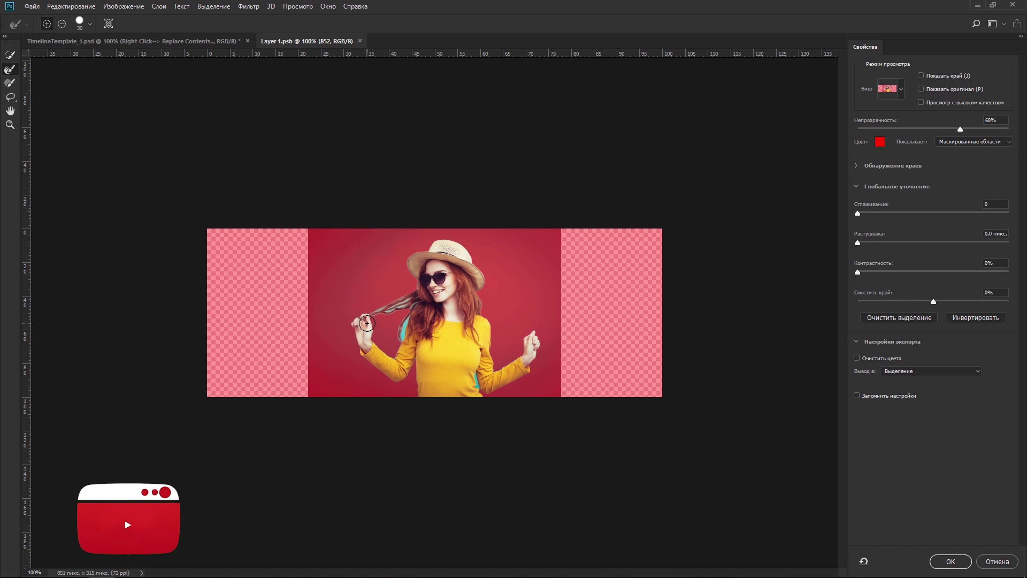
scroll(367, 323, up, 1)
scroll(367, 322, up, 3)
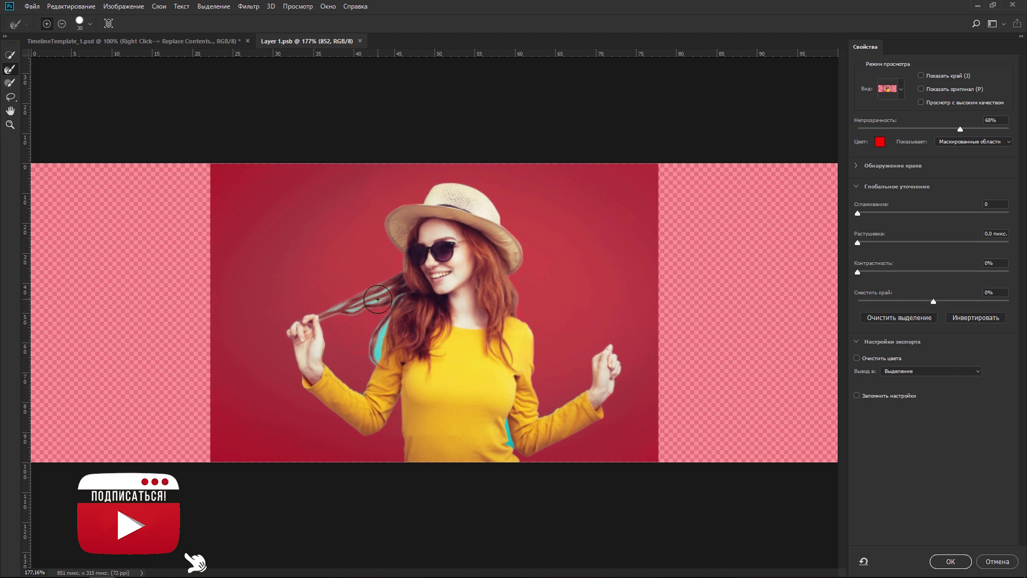
mouse_move(377, 302)
mouse_down()
mouse_move(330, 311)
mouse_move(368, 303)
mouse_move(338, 313)
mouse_move(336, 326)
mouse_move(378, 351)
mouse_up()
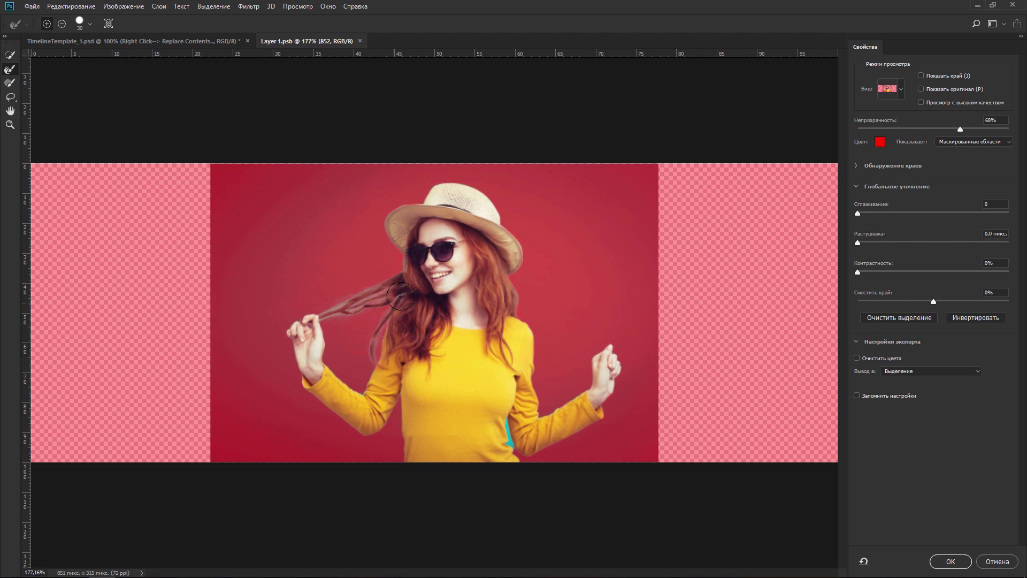
mouse_move(513, 442)
mouse_down()
mouse_move(521, 449)
mouse_move(510, 431)
mouse_move(518, 443)
mouse_up()
click(939, 563)
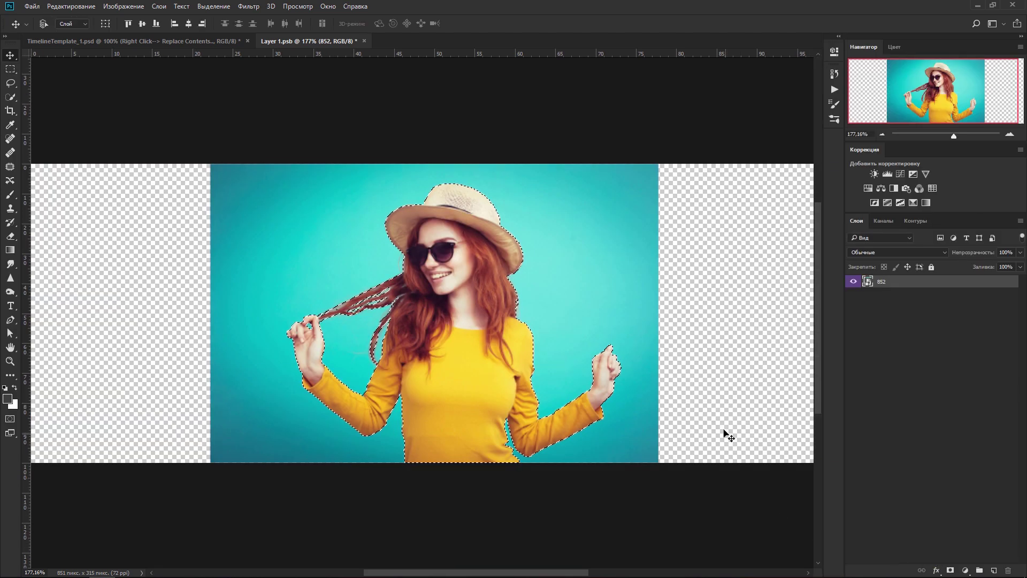
Step: Mask out the photo's background using the selection, then save and close the smart object document
scroll(728, 436, down, 1)
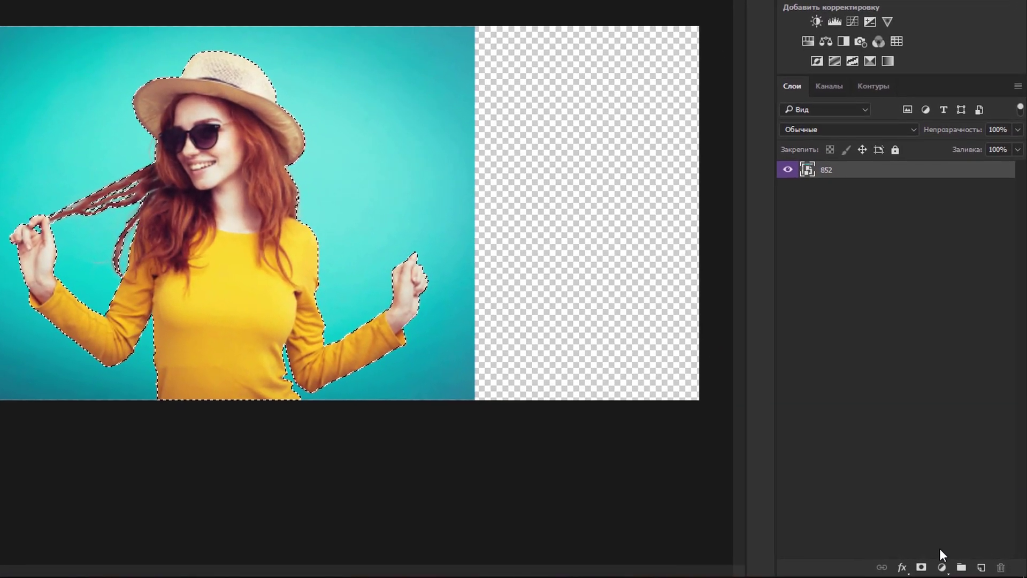
click(921, 567)
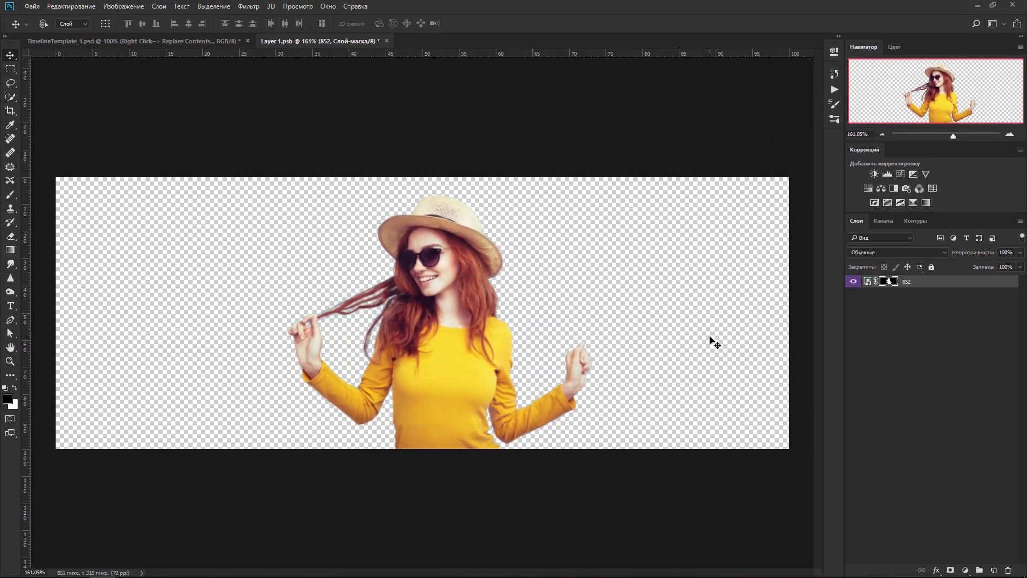
click(387, 41)
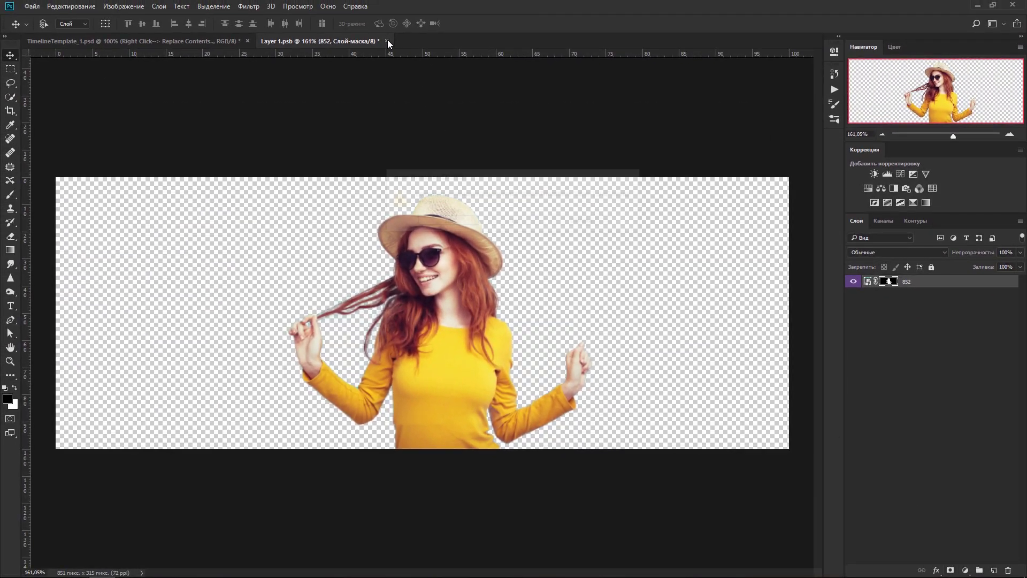
click(445, 222)
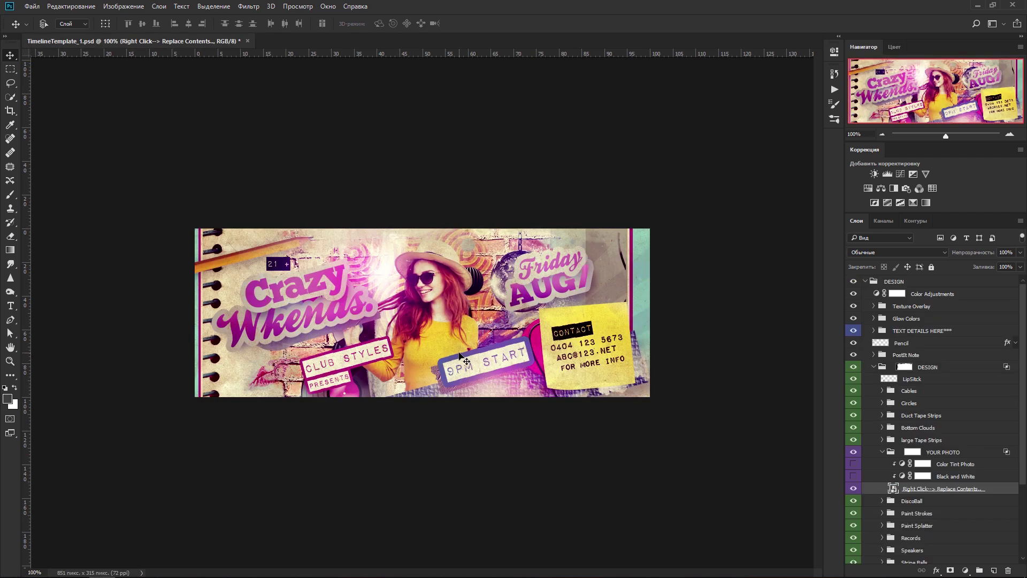
Step: Move the woman's photo left toward the Crazy Wkends title and enlarge it to about 106%, keeping its lower edge on the cover's edge
scroll(459, 355, up, 4)
drag(458, 355, 403, 340)
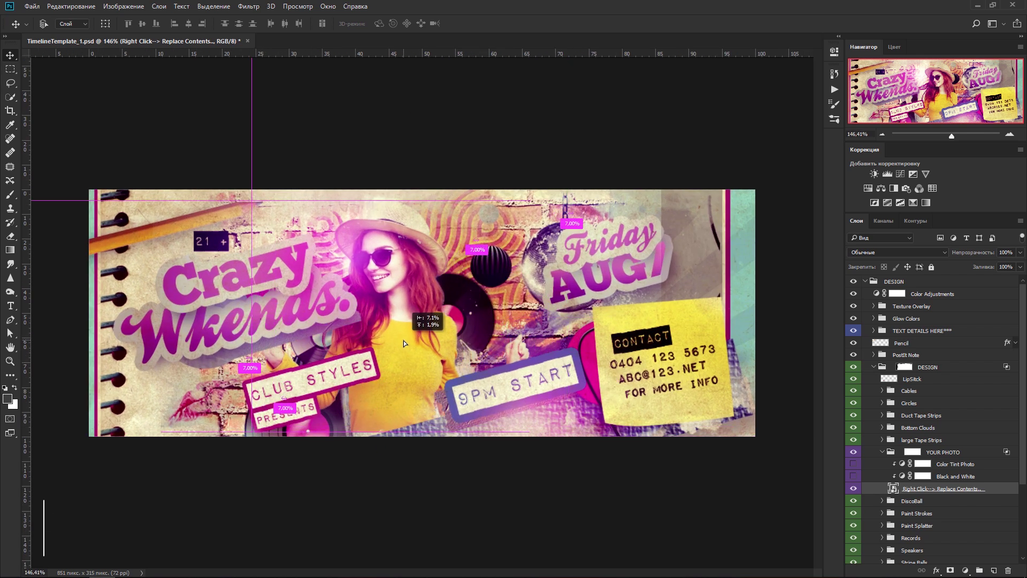
key(ctrl+t)
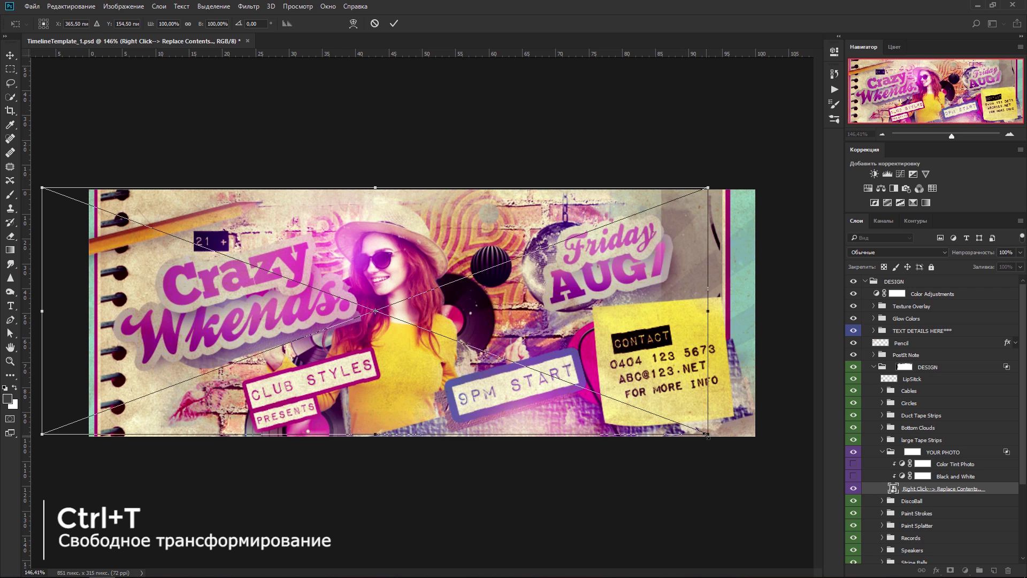
drag(708, 434, 725, 440)
drag(399, 378, 401, 373)
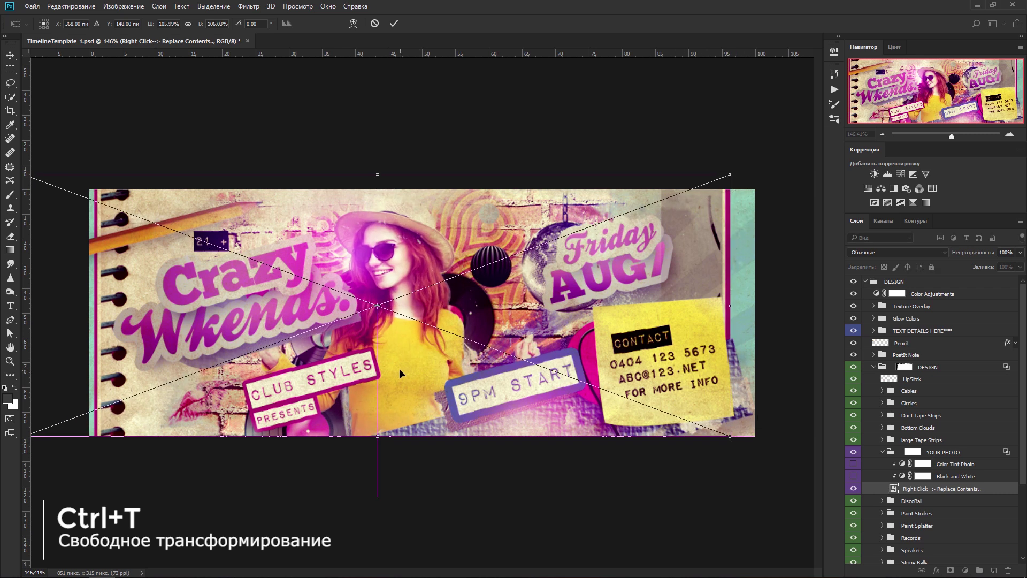
click(392, 26)
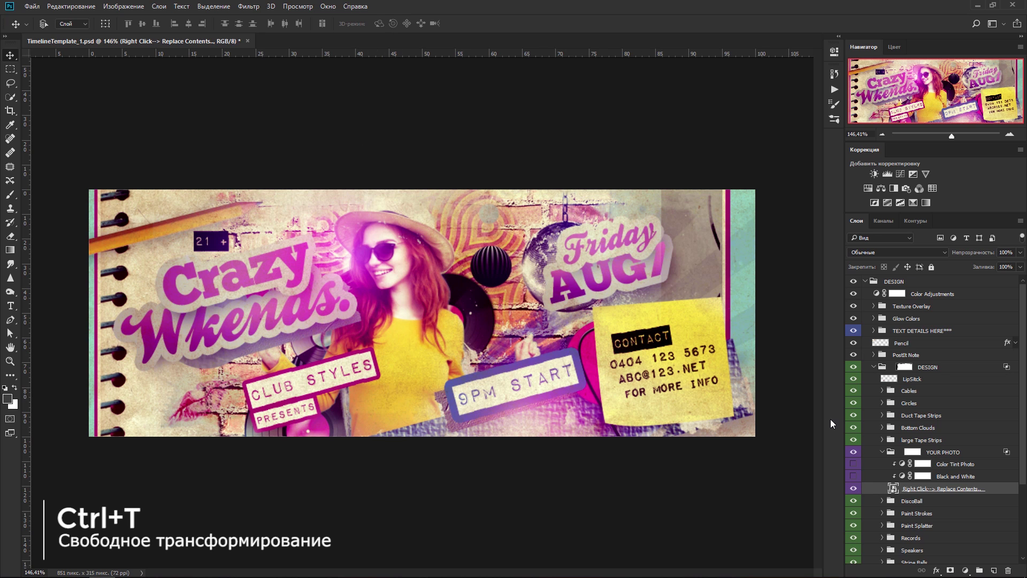
Step: Toggle the layers and groups inside the nested DESIGN group off and on to examine which cover element each one controls
click(853, 404)
click(853, 405)
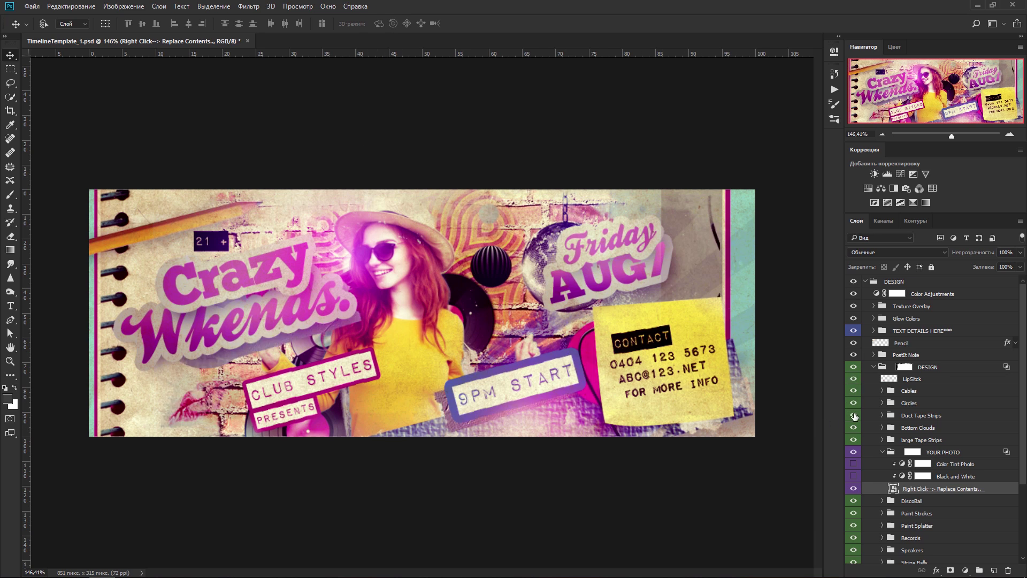
click(853, 427)
click(854, 427)
click(854, 440)
click(854, 440)
click(854, 501)
click(854, 501)
click(854, 514)
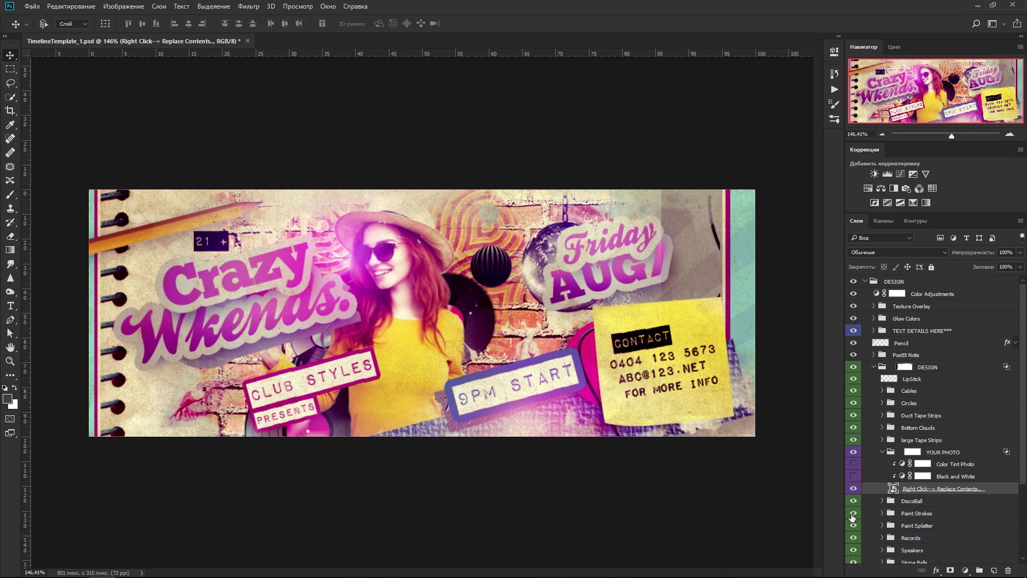
click(854, 513)
click(853, 525)
click(853, 526)
click(853, 538)
click(854, 537)
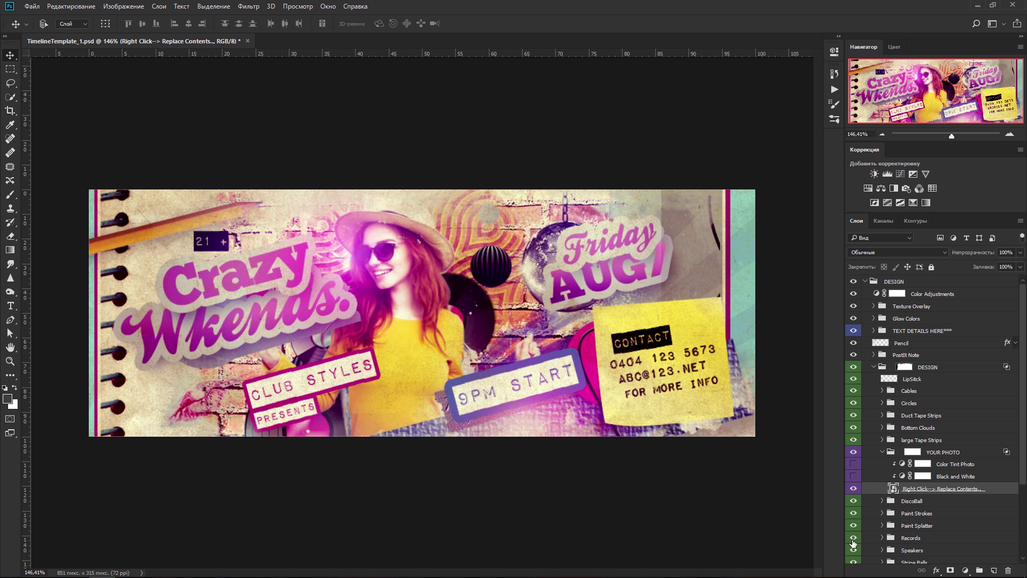
scroll(853, 540, down, 3)
click(853, 500)
click(853, 500)
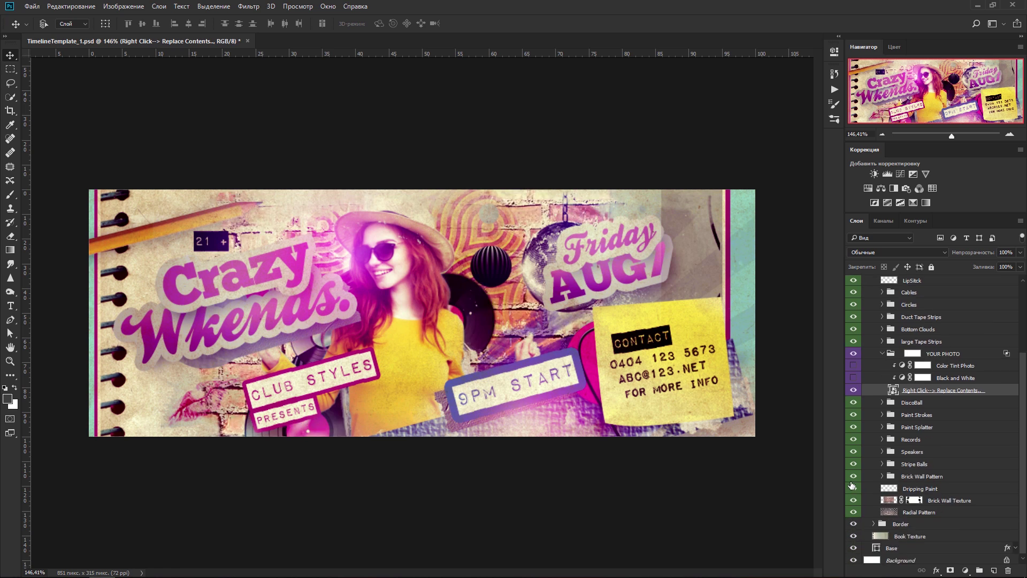
Step: Collapse the nested DESIGN group, check the Border group's effect, and hide the PostIt Note group with the contact details
scroll(866, 475, up, 3)
click(876, 367)
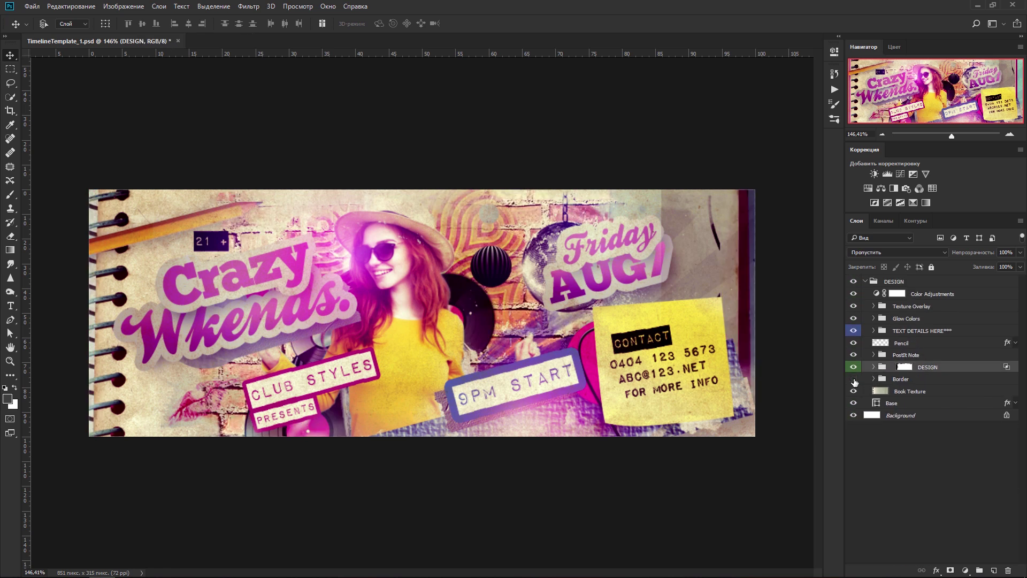
click(853, 379)
click(853, 379)
click(854, 355)
click(853, 355)
click(853, 356)
click(873, 355)
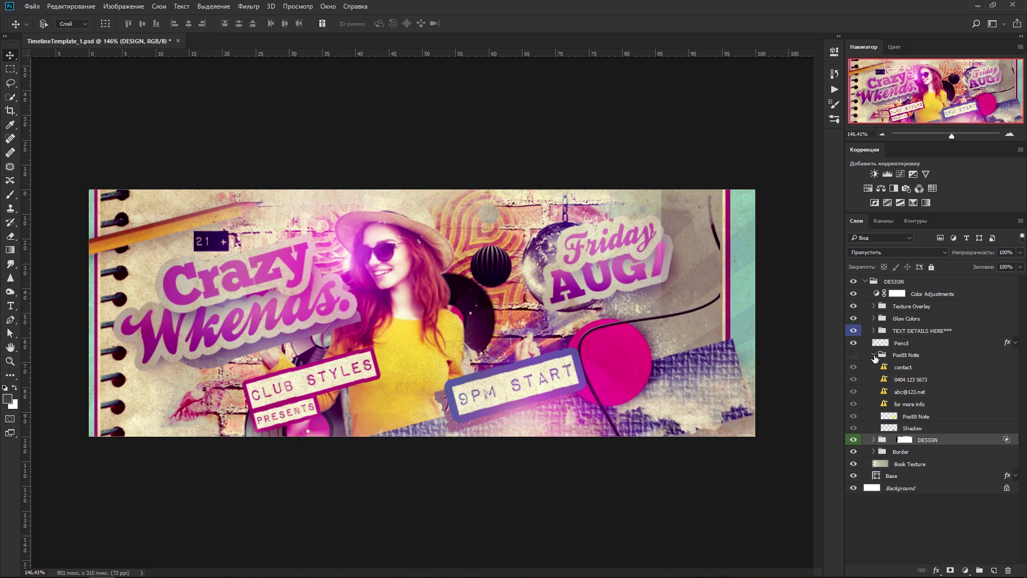
click(874, 354)
click(906, 354)
Step: Hide the Friday and AUG7 text layers inside the TEXT DETAILS HERE group
click(853, 343)
click(853, 343)
click(889, 331)
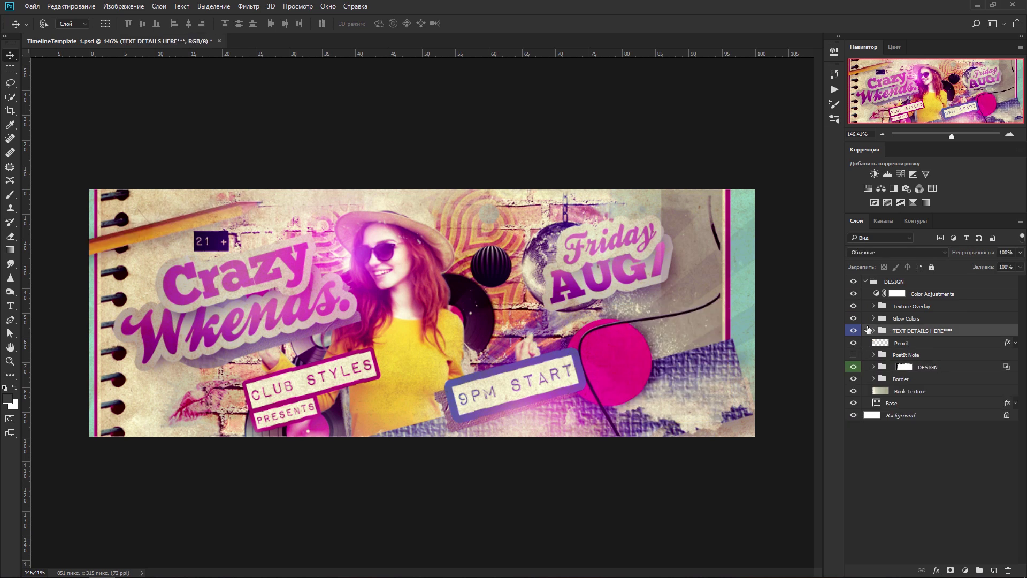
click(873, 331)
click(853, 355)
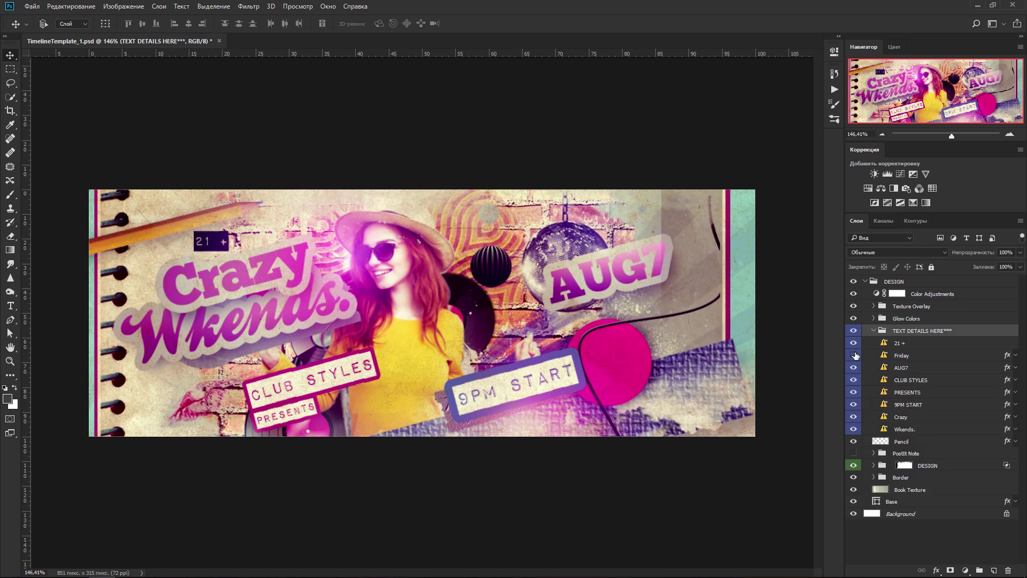
click(853, 355)
click(854, 356)
click(853, 368)
click(853, 380)
click(853, 380)
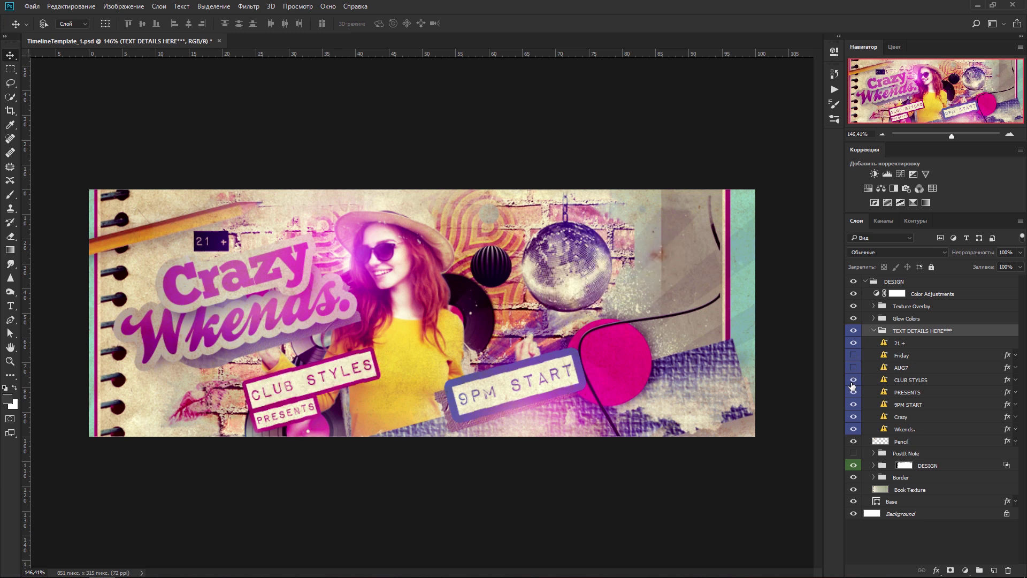
Step: Look inside the Texture Overlay group, collapse it, and show the text layers of the TEXT DETAILS HERE group again
click(906, 319)
click(874, 331)
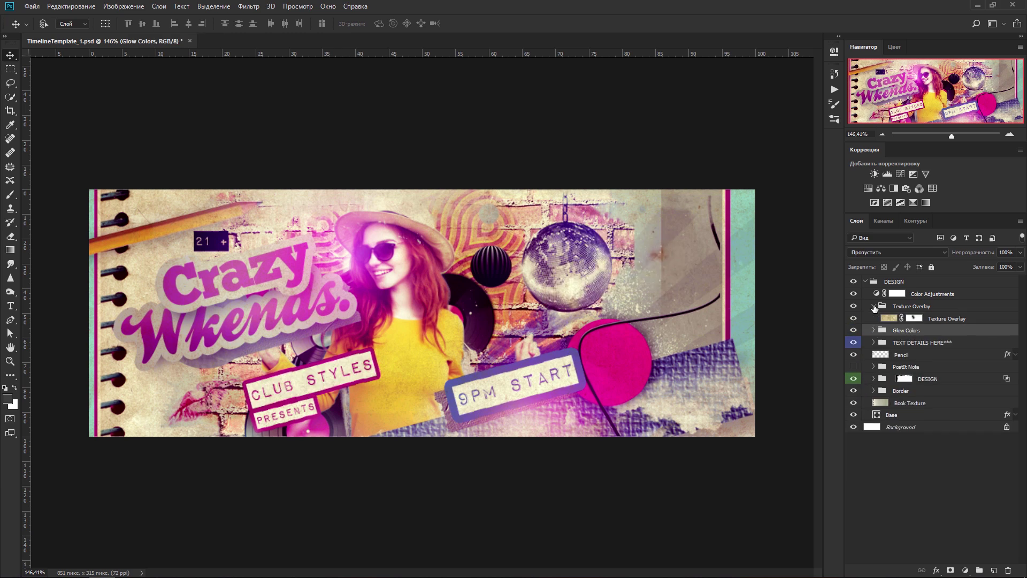
click(875, 308)
click(876, 331)
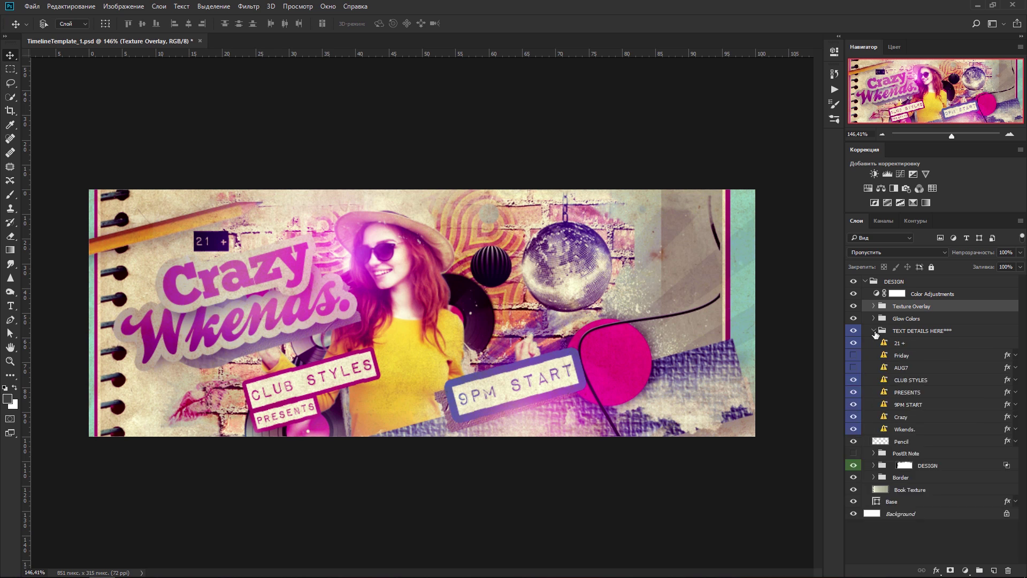
click(875, 332)
click(875, 331)
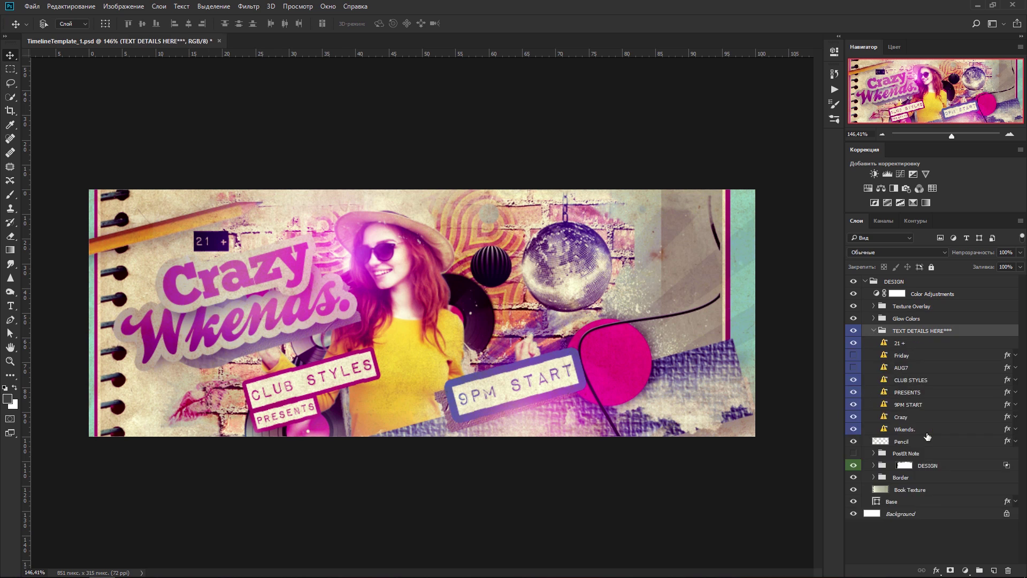
Step: Check which lettering the Crazy text layer controls and open its text for editing to see which font is required
click(908, 417)
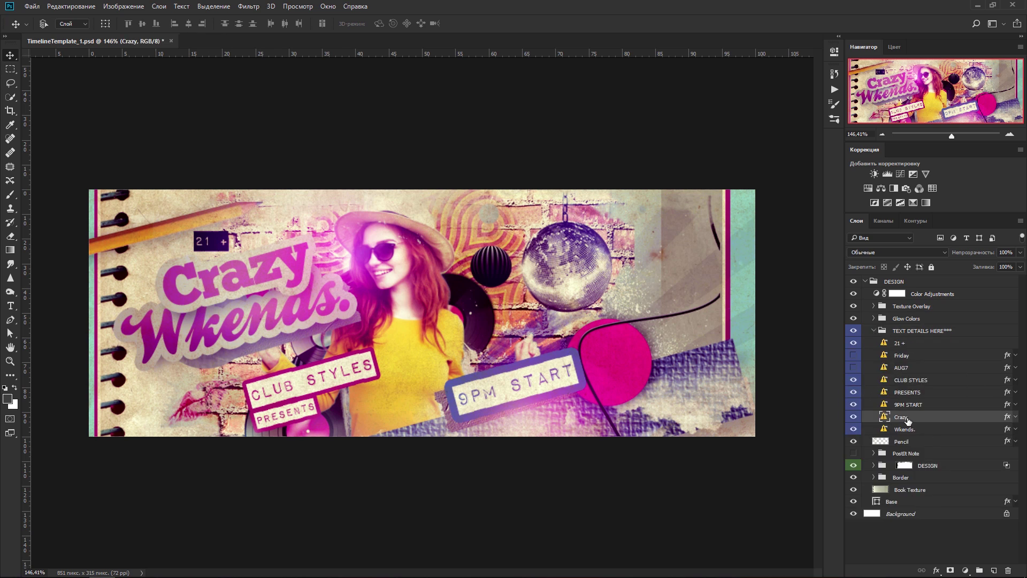
click(854, 417)
click(854, 417)
double_click(886, 416)
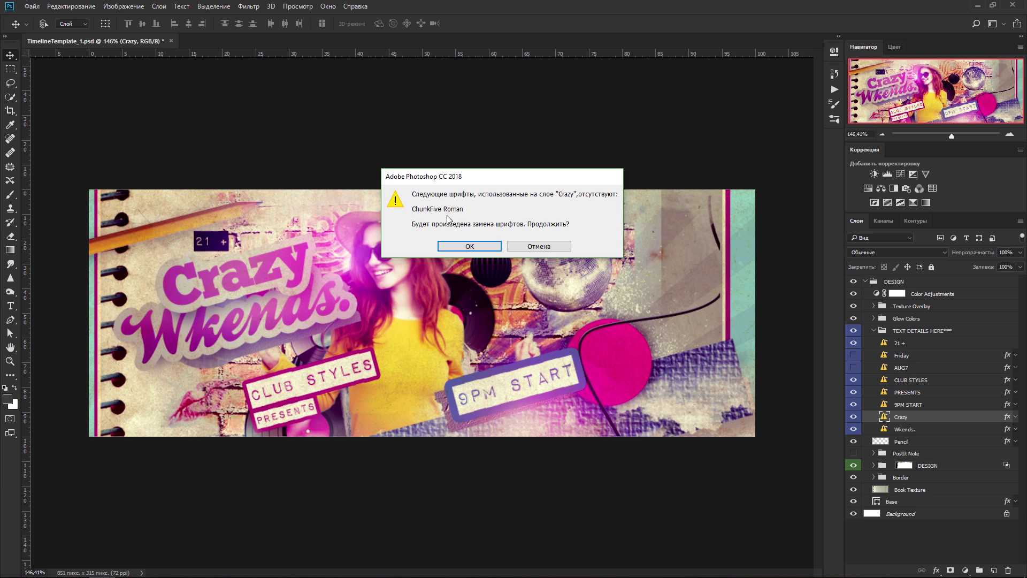
Step: Switch to the browser, search Yandex for "скачать шрифт chunkfive roman", and open the AllFont.ru result
key(alt+Tab)
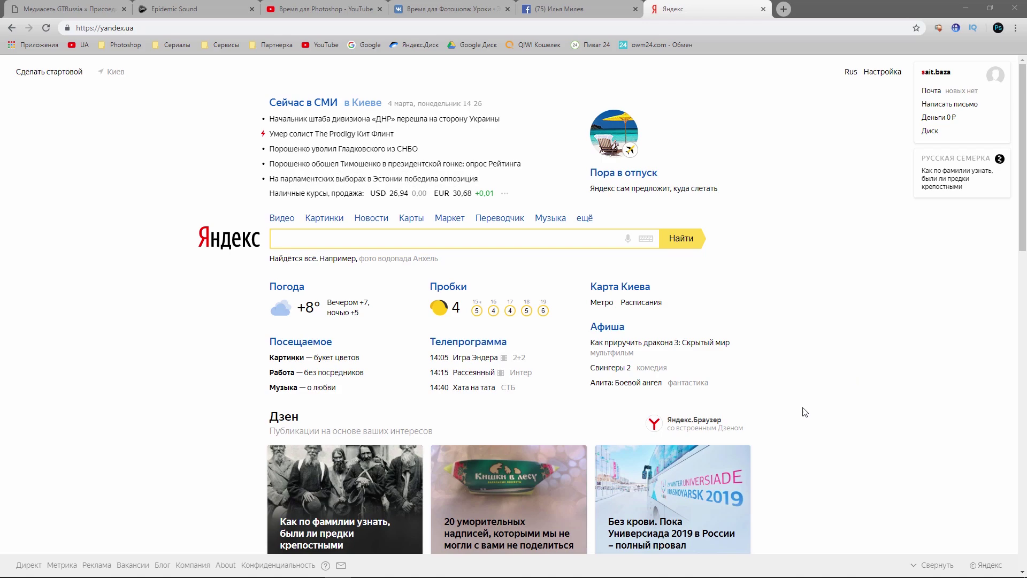
click(320, 237)
text(cкачать шрифт С)
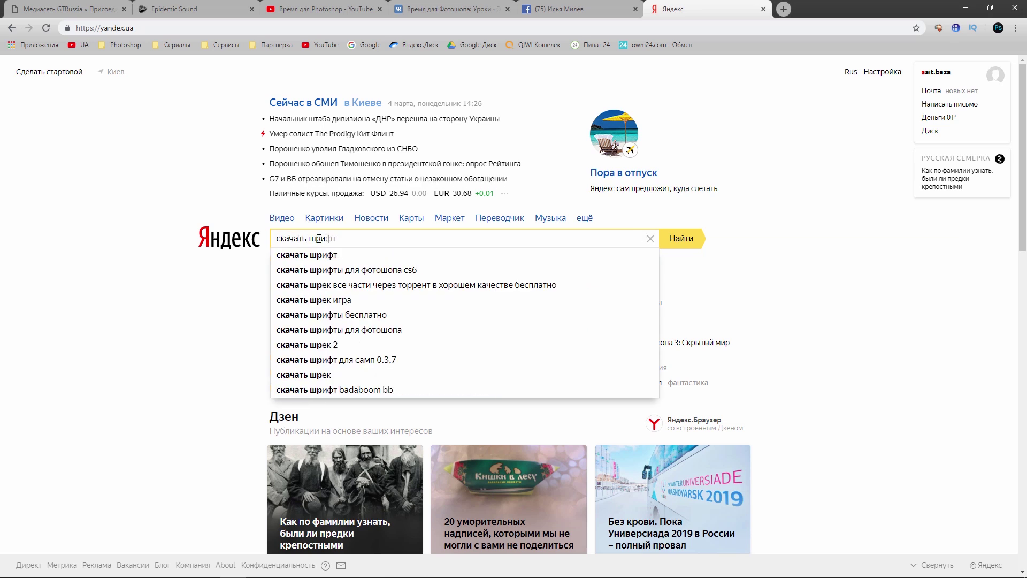
text(hunk)
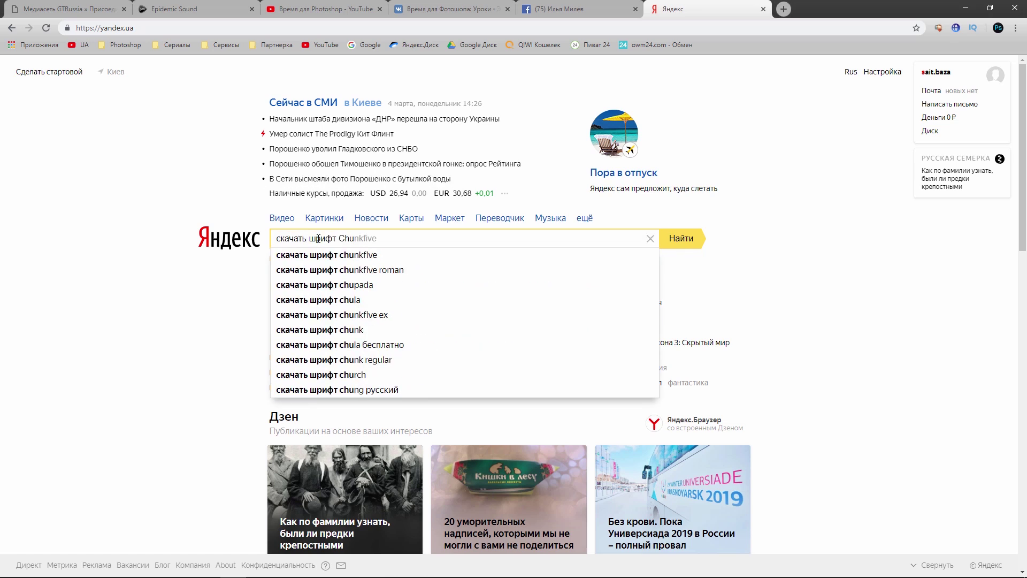
click(361, 271)
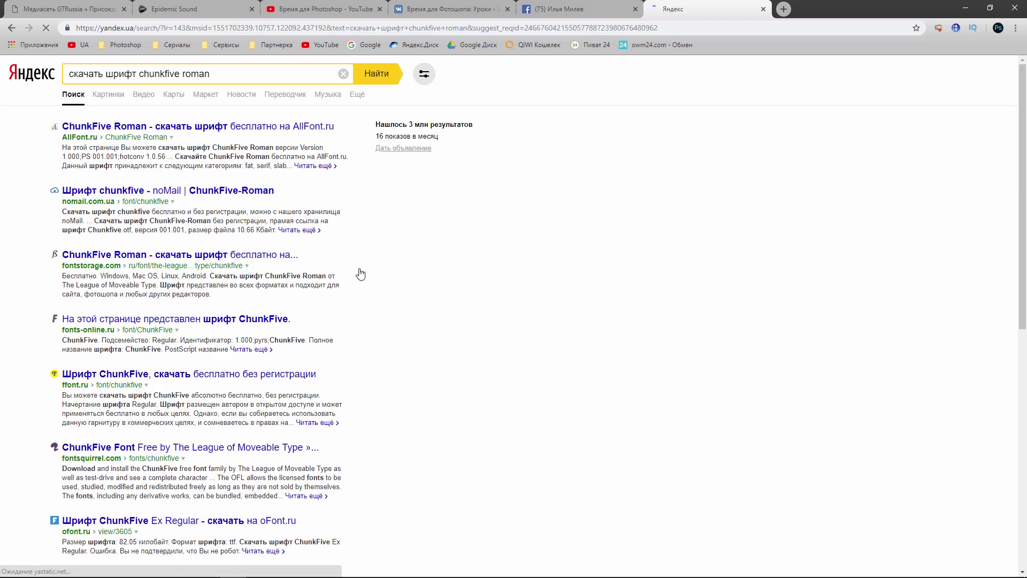
click(186, 127)
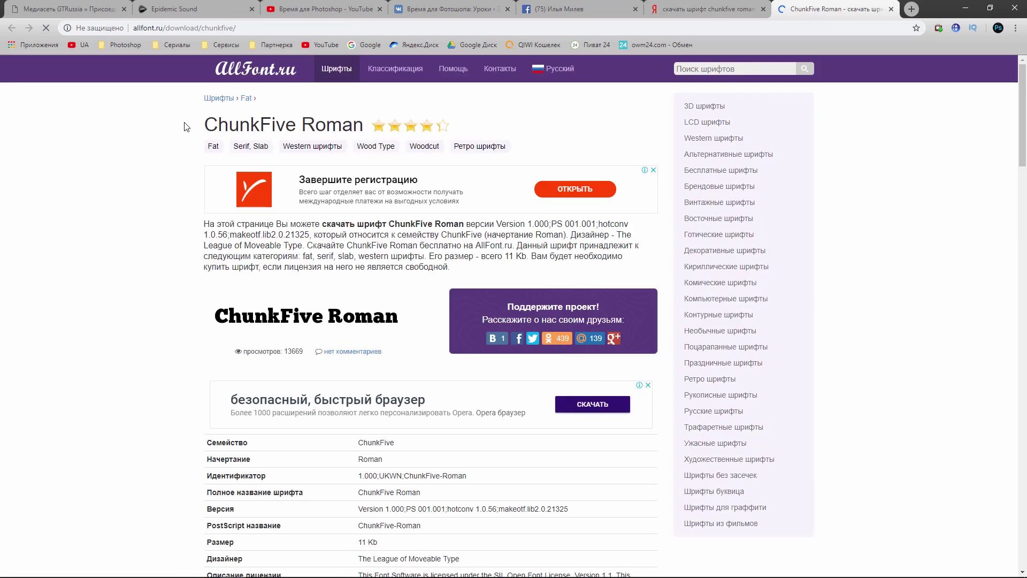
Step: Download the ChunkFive Roman font for non-commercial use, passing the robot check, and save it as chunkfive_[allfont.ru] on the desktop
scroll(192, 134, down, 15)
scroll(198, 142, down, 12)
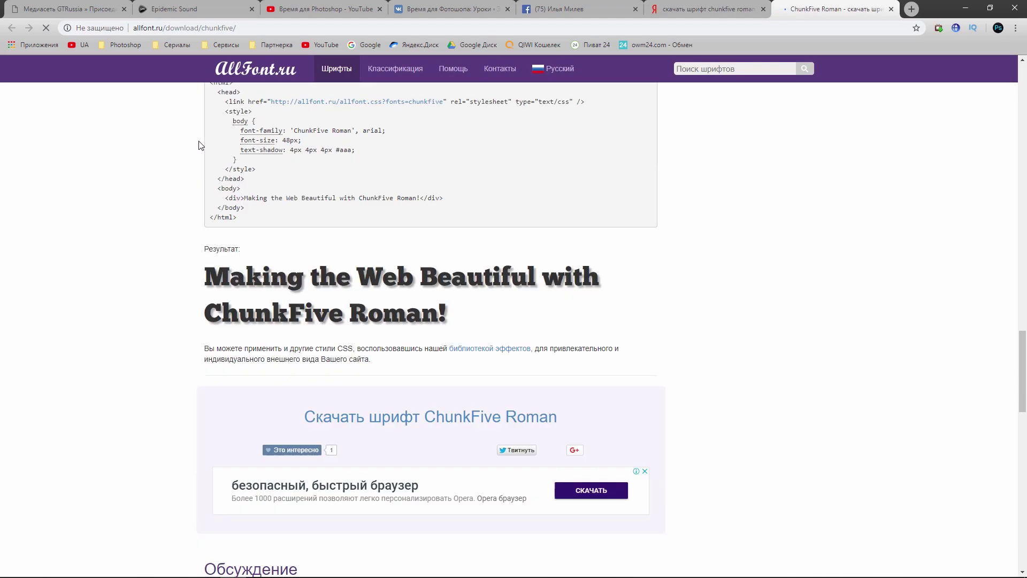
click(428, 310)
click(434, 313)
click(442, 283)
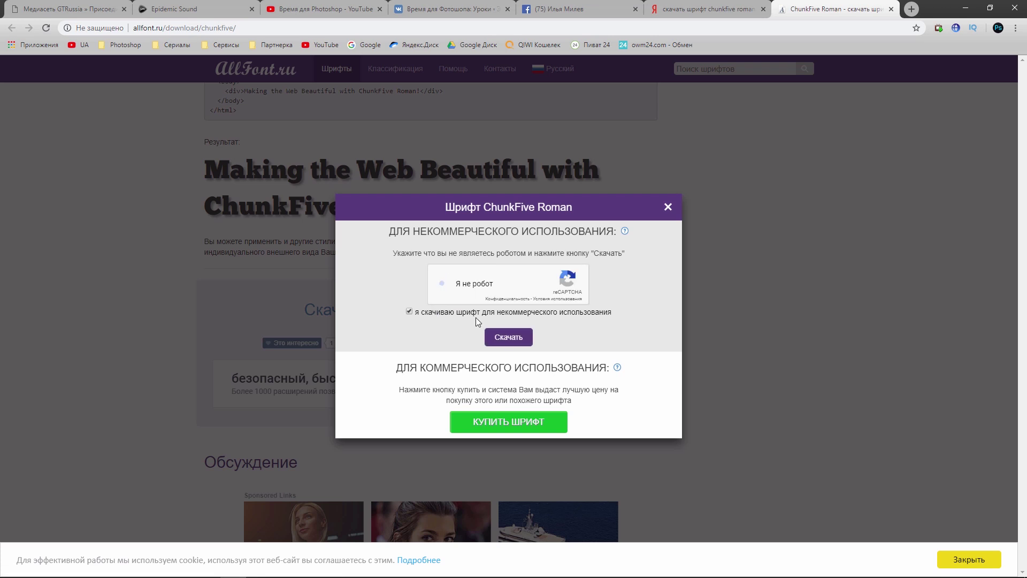
click(512, 338)
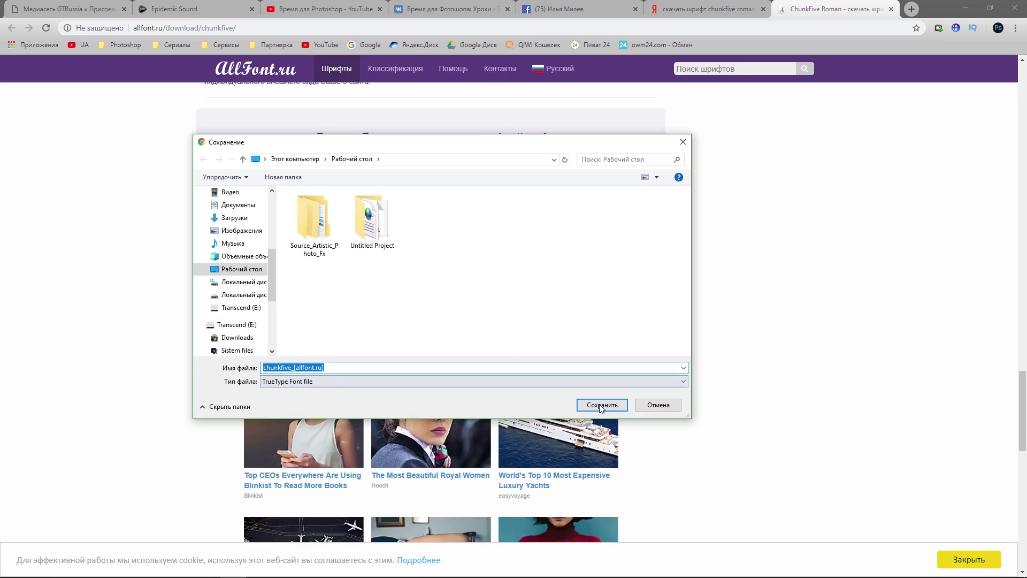
click(600, 405)
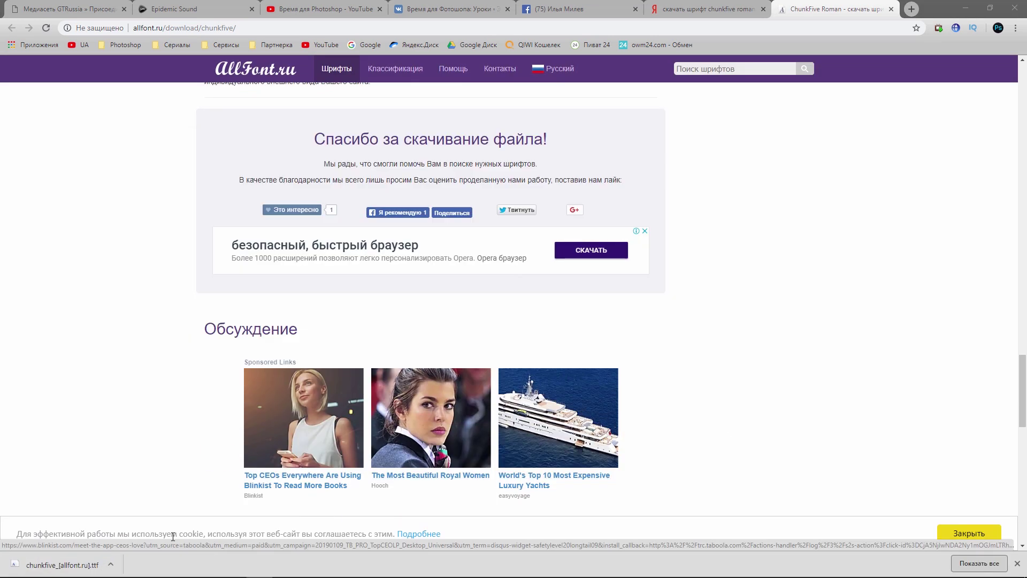
Step: Install the ChunkFive Roman font from the downloaded file, return to Photoshop, and cancel the font substitution for the Crazy layer
click(62, 566)
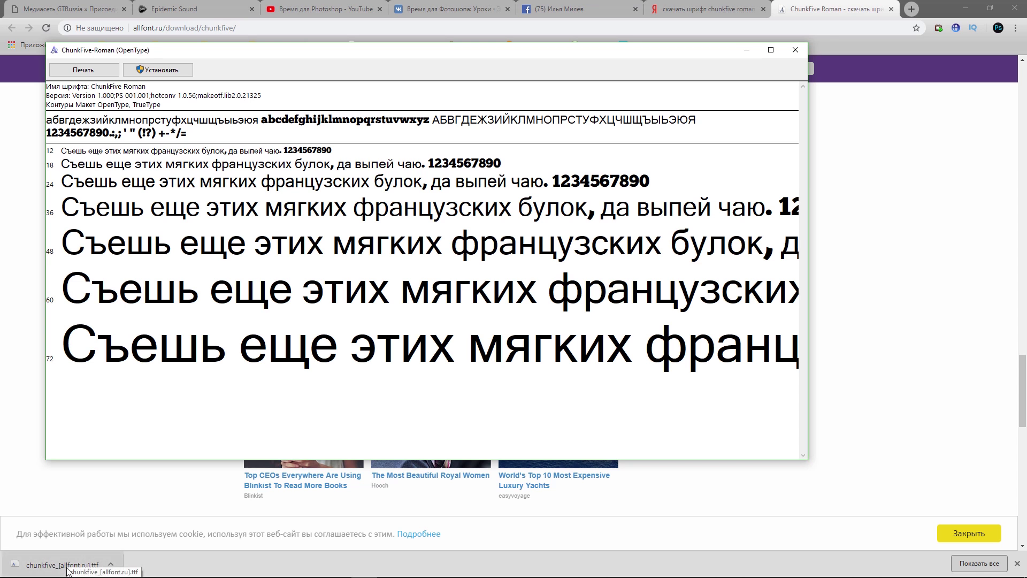
click(159, 75)
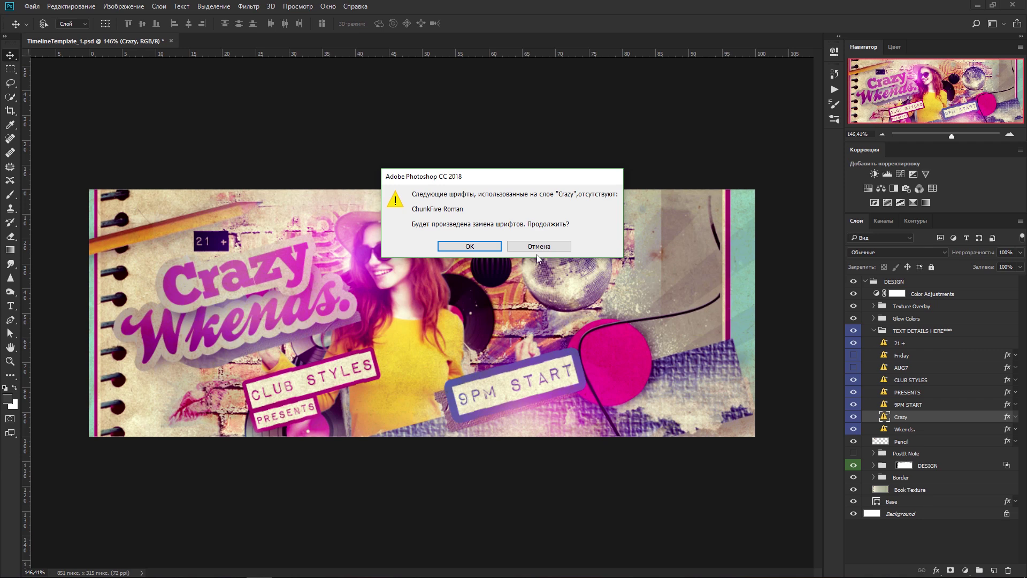
click(536, 247)
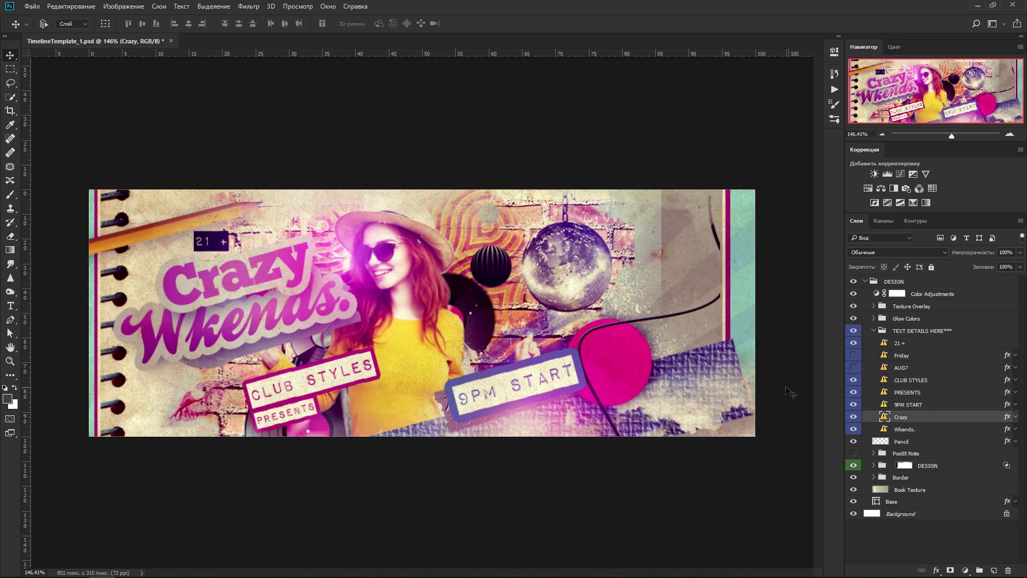
click(32, 7)
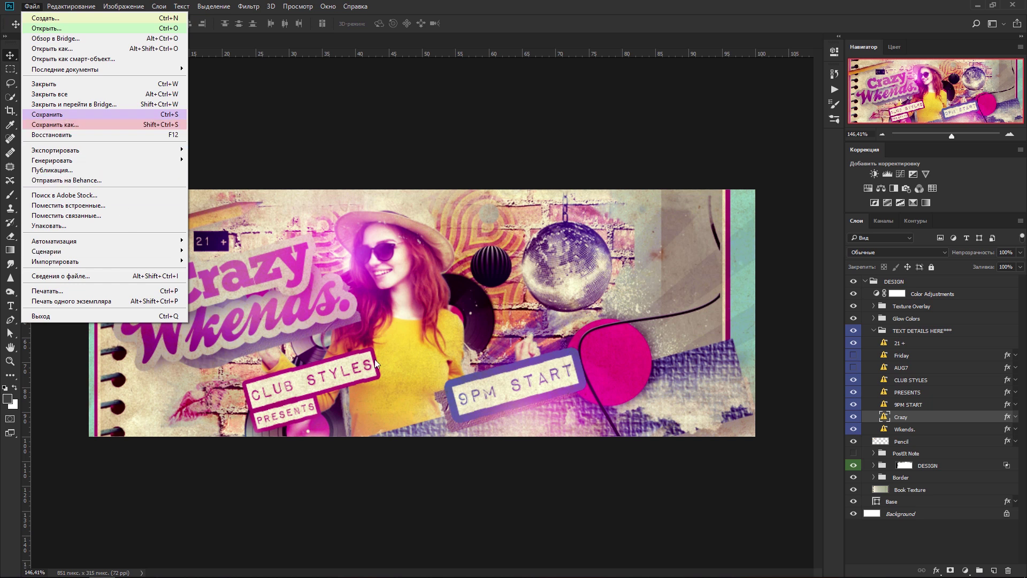
click(787, 382)
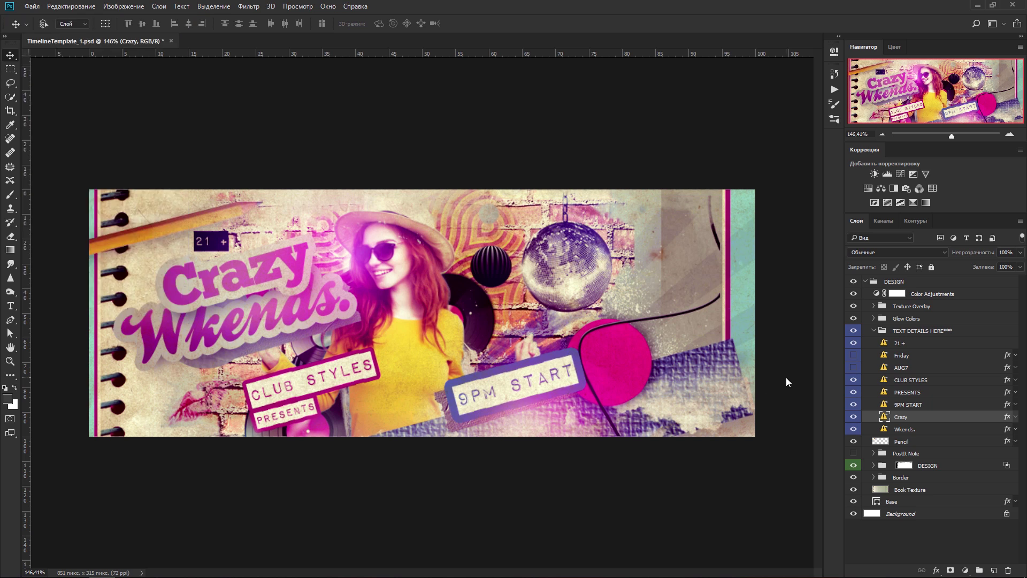